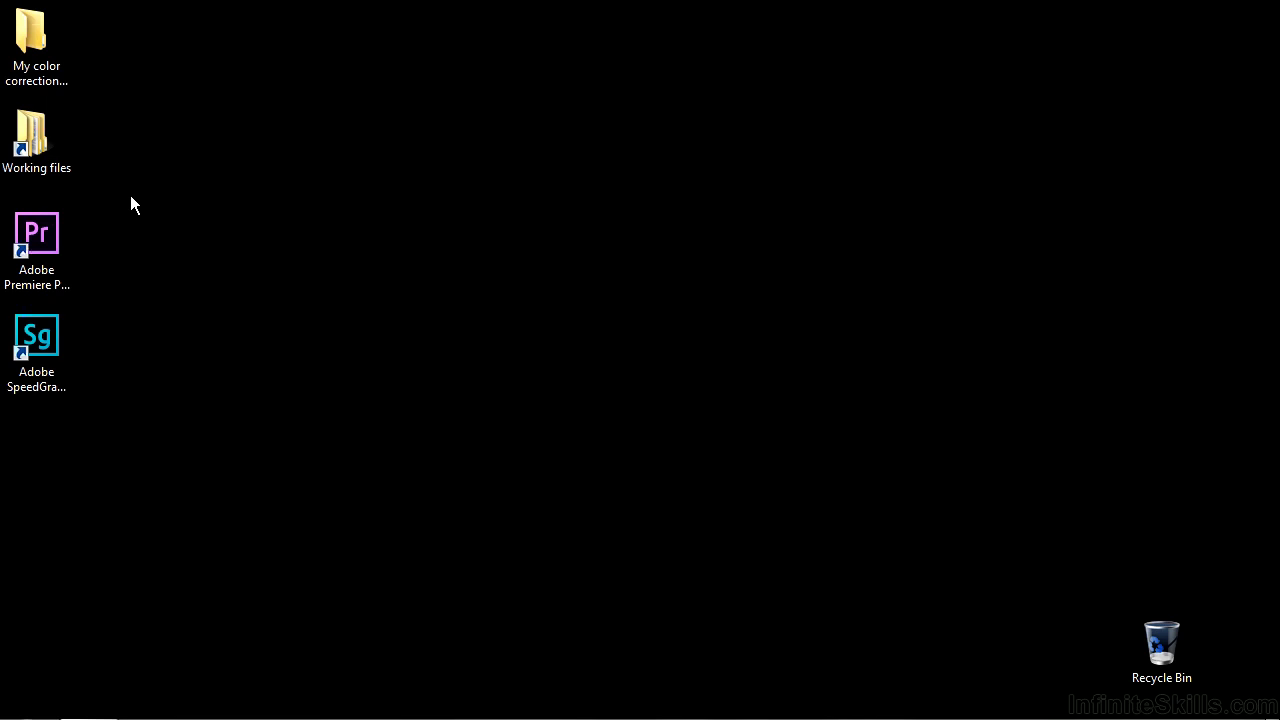
# - Open intro-examples.prproj from the Working files > Premiere Pro projects folder
pyautogui.doubleClick(50, 152)
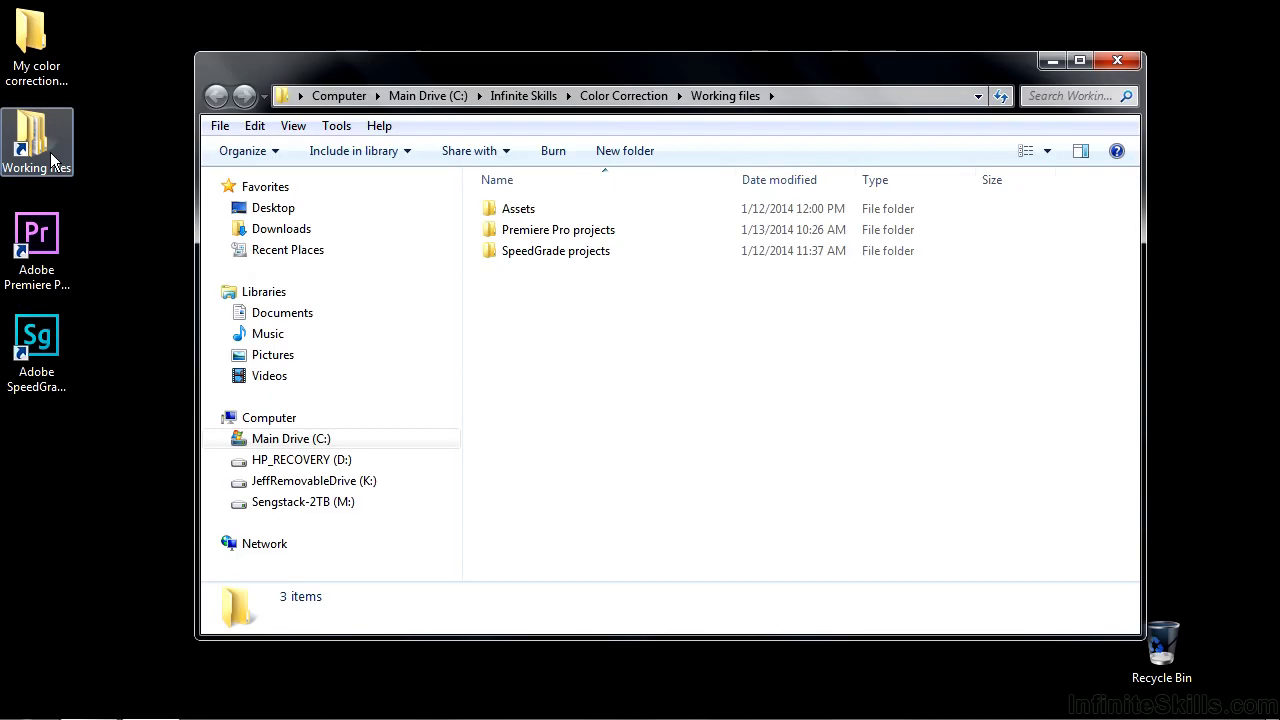
pyautogui.doubleClick(510, 231)
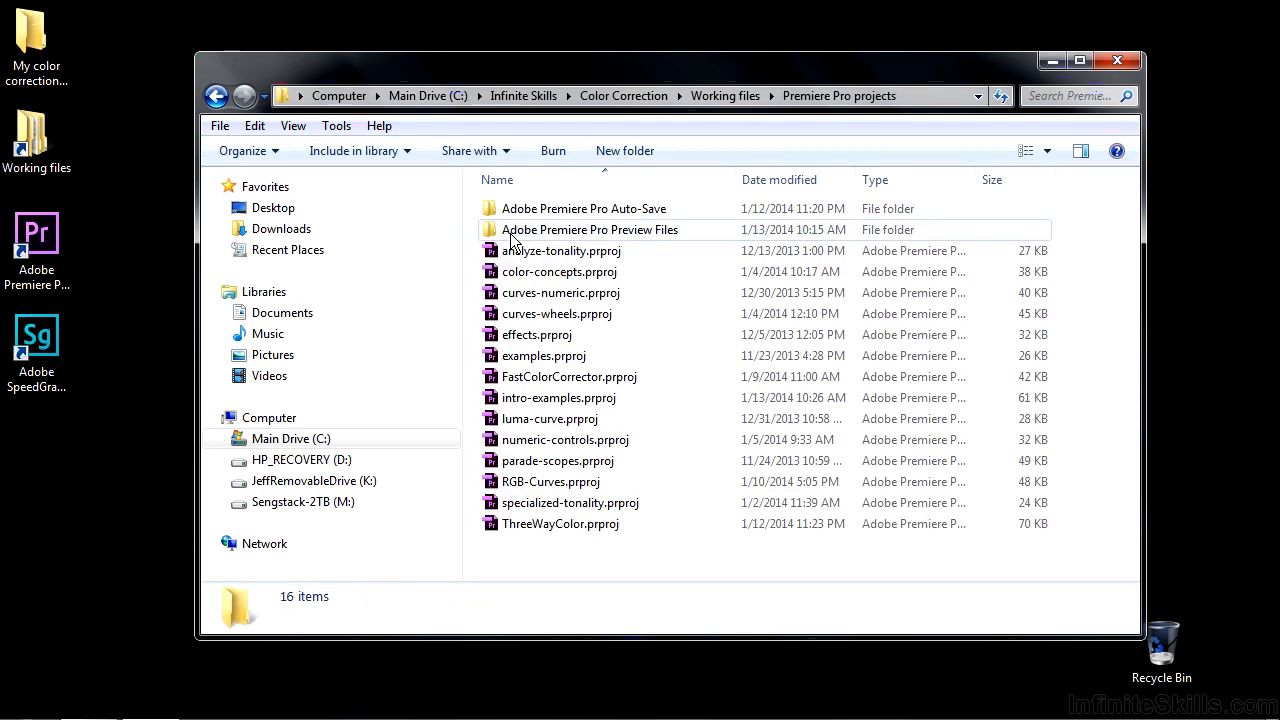
pyautogui.doubleClick(491, 400)
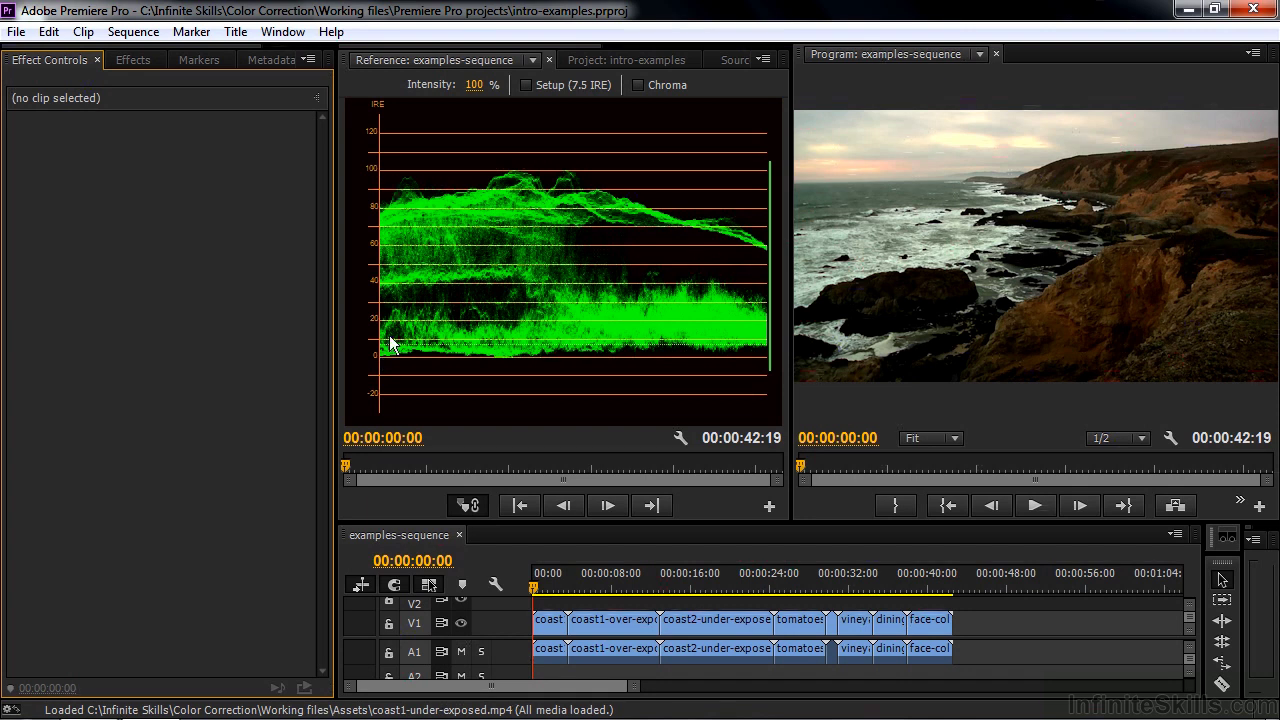
# - Select the first coast1-good-exposure clip in the timeline and enable its Luma Curve effect
pyautogui.click(534, 590)
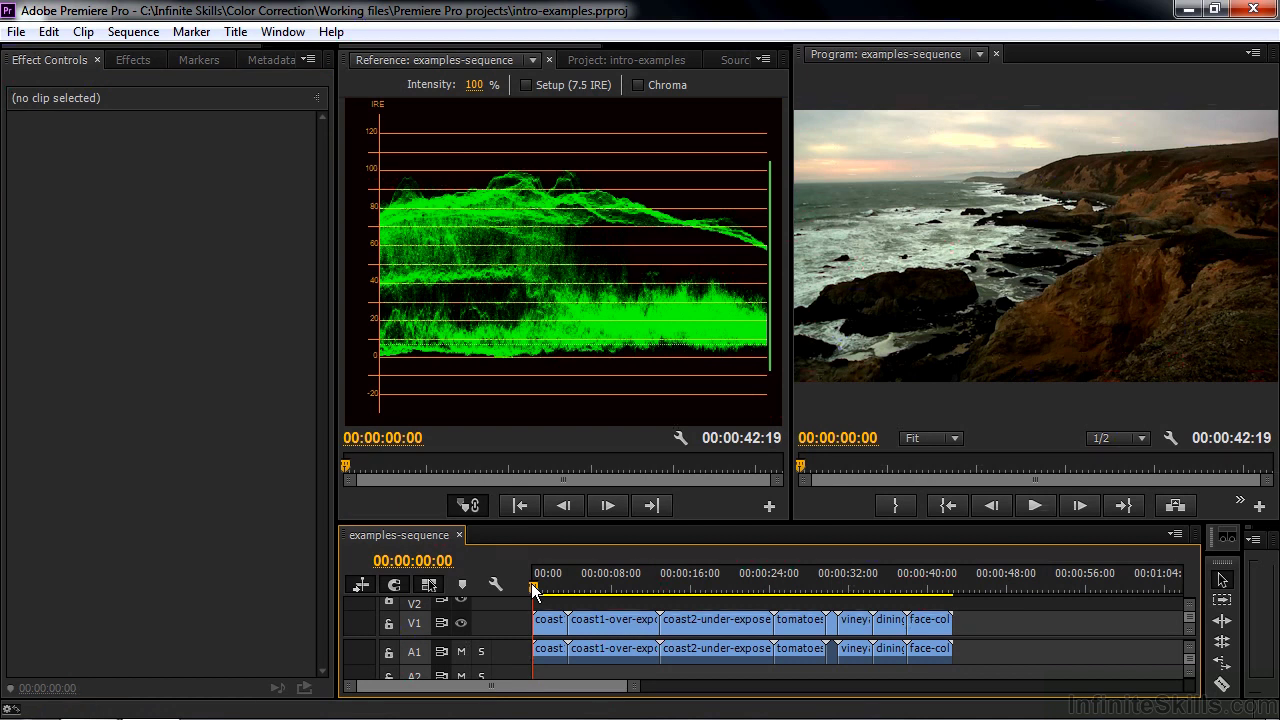
pyautogui.click(546, 620)
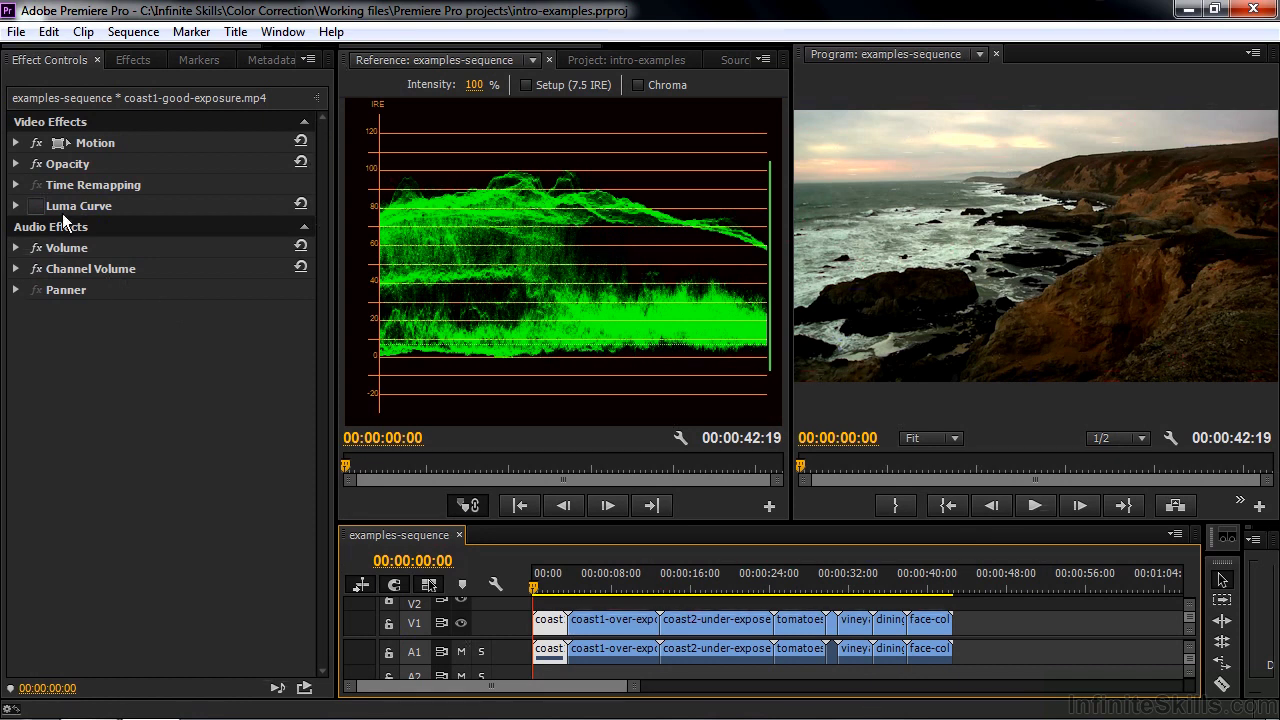
pyautogui.click(35, 209)
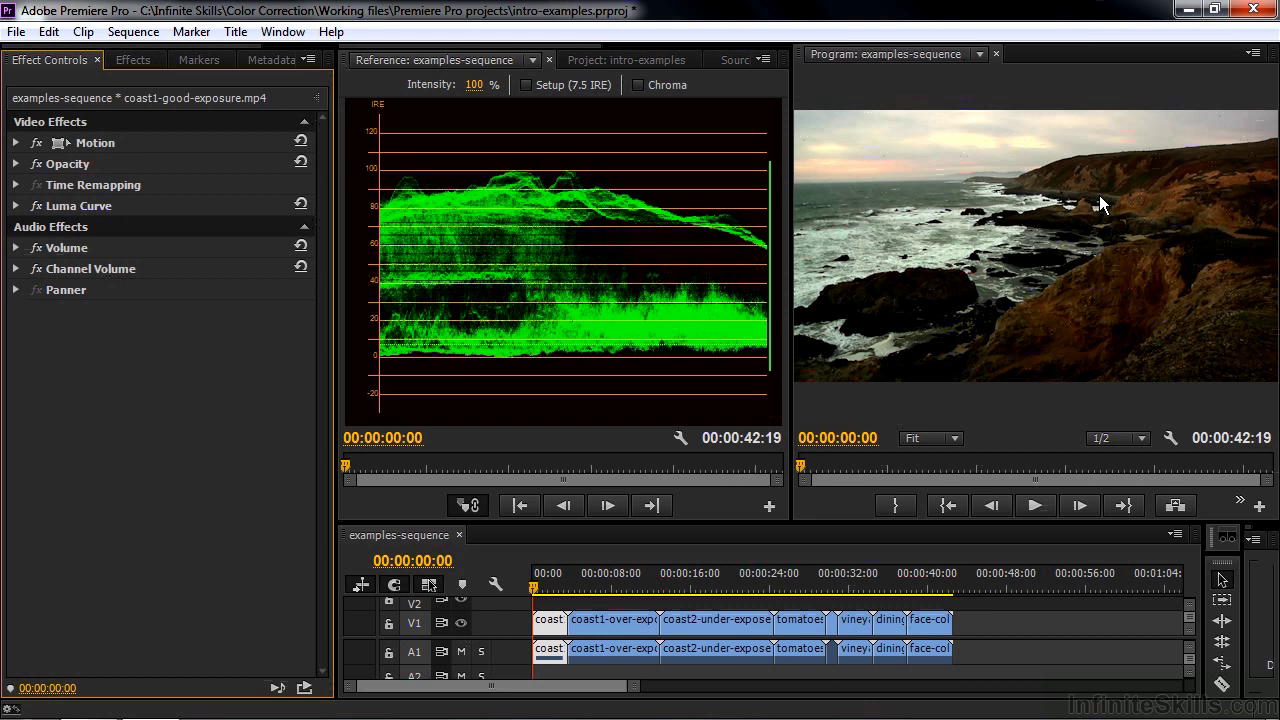
# - Select the coast1-over-exposed clip and enable its Luma Curve and Fast Color Corrector effects
pyautogui.click(607, 576)
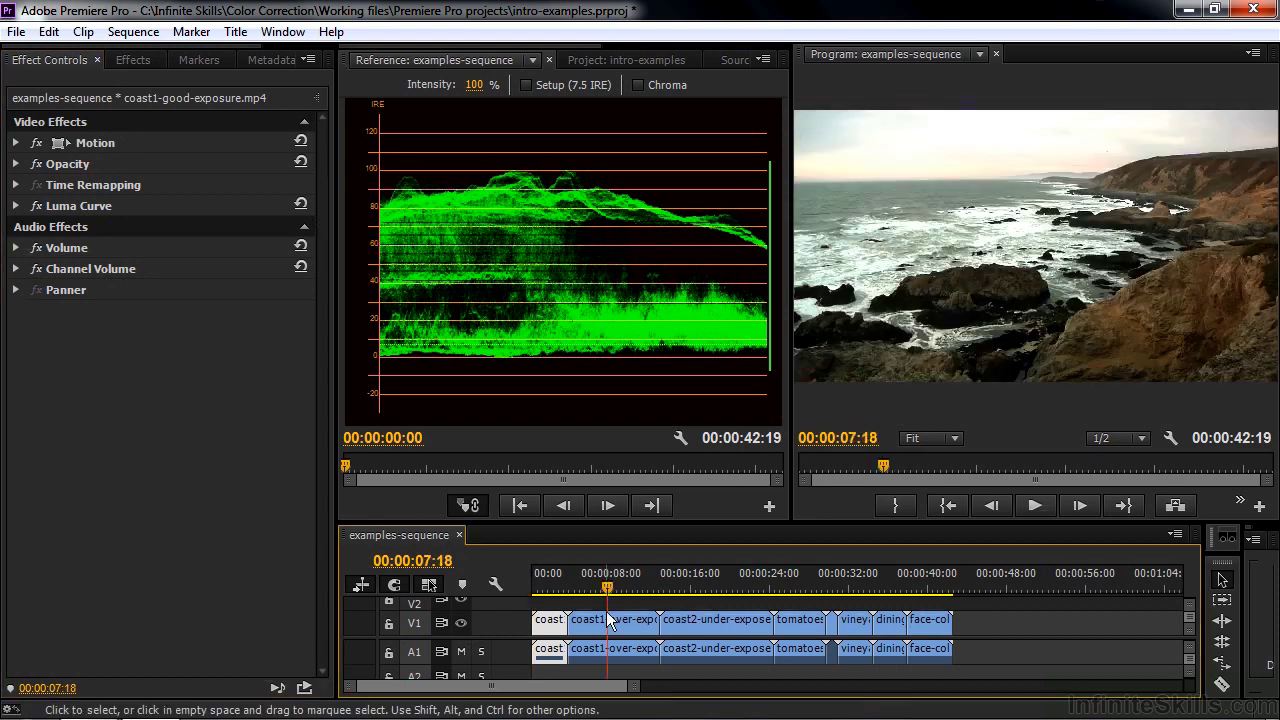
pyautogui.click(602, 626)
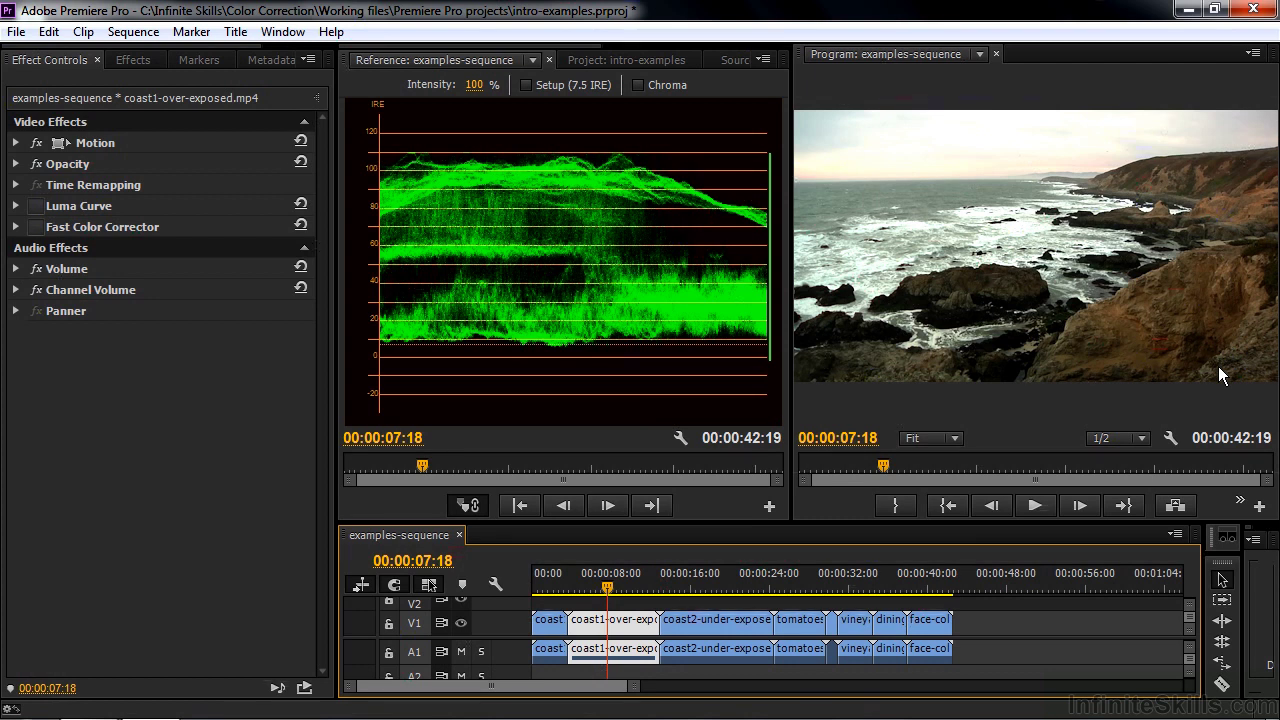
pyautogui.click(35, 206)
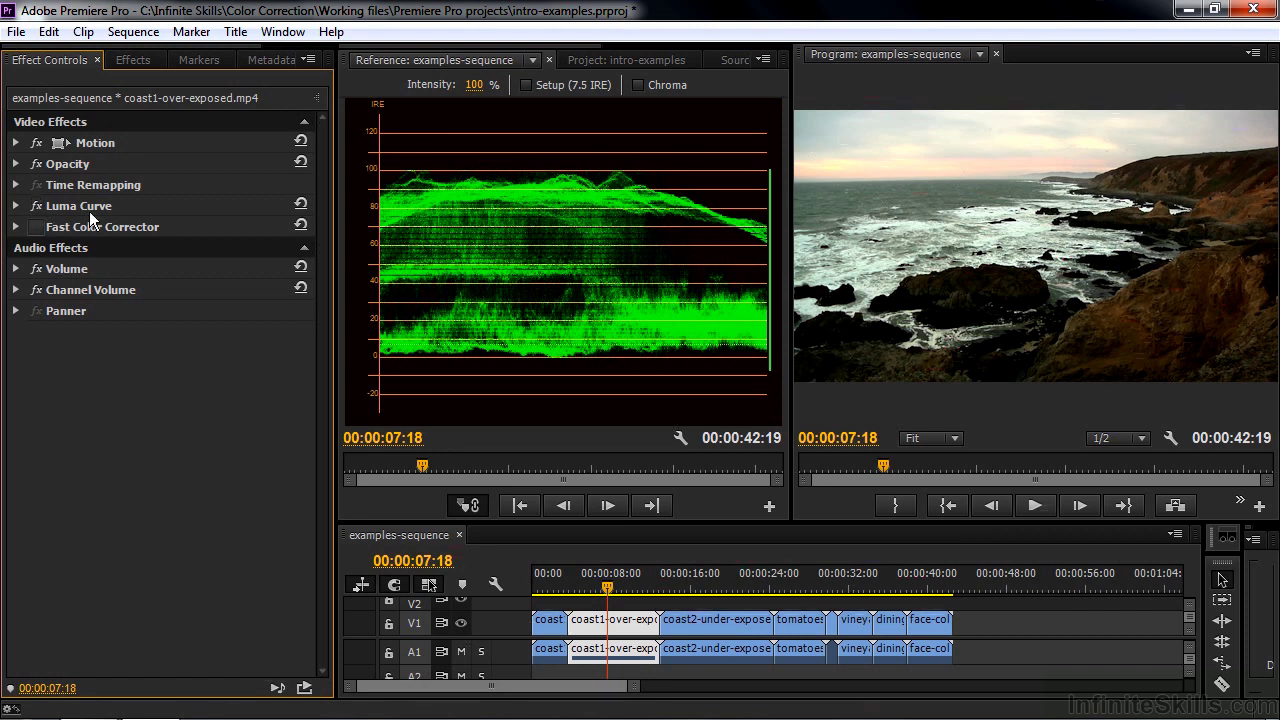
pyautogui.click(35, 229)
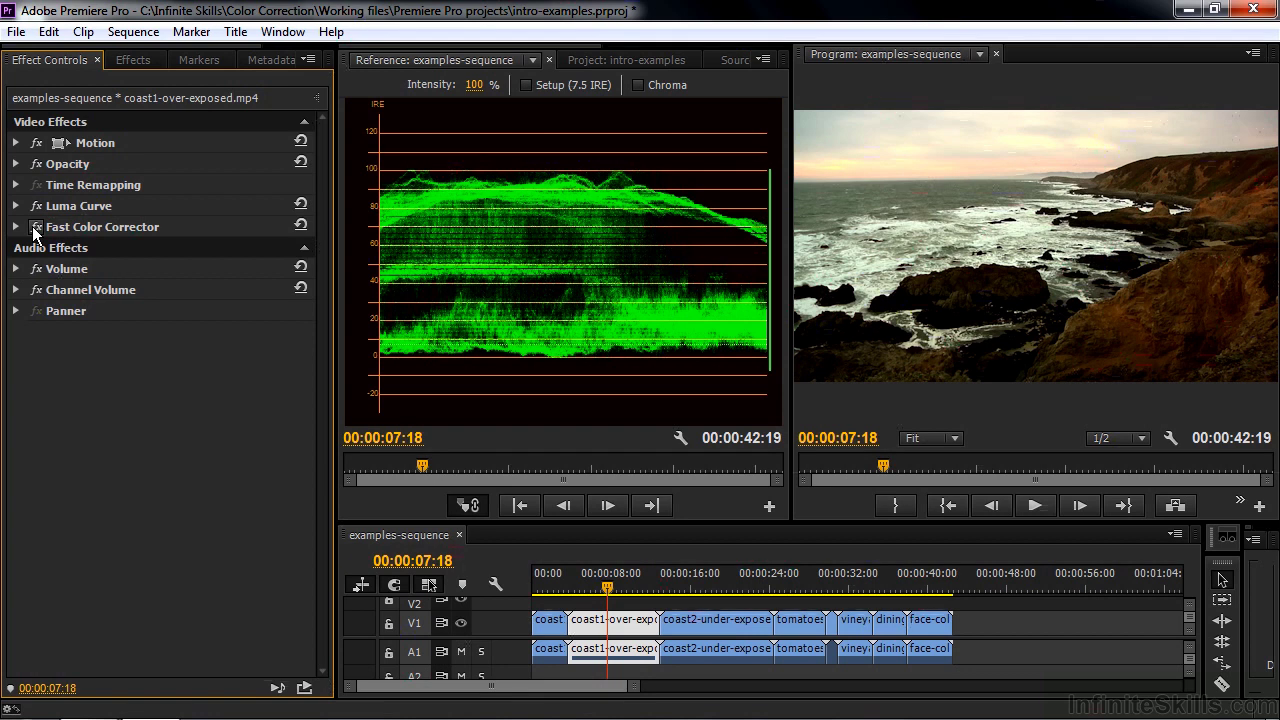
# - Select the coast2-under-exposed clip and enable its Luma Curve and Three-Way Color Corrector effects
pyautogui.click(719, 614)
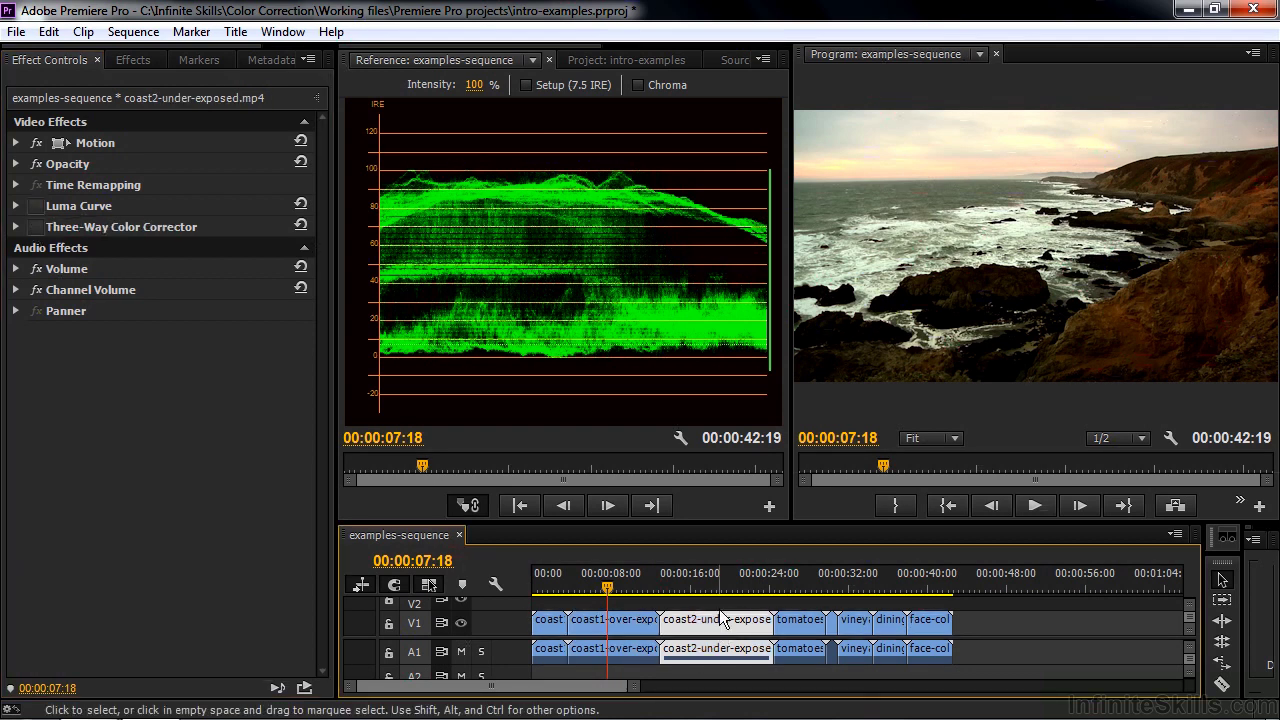
pyautogui.click(720, 586)
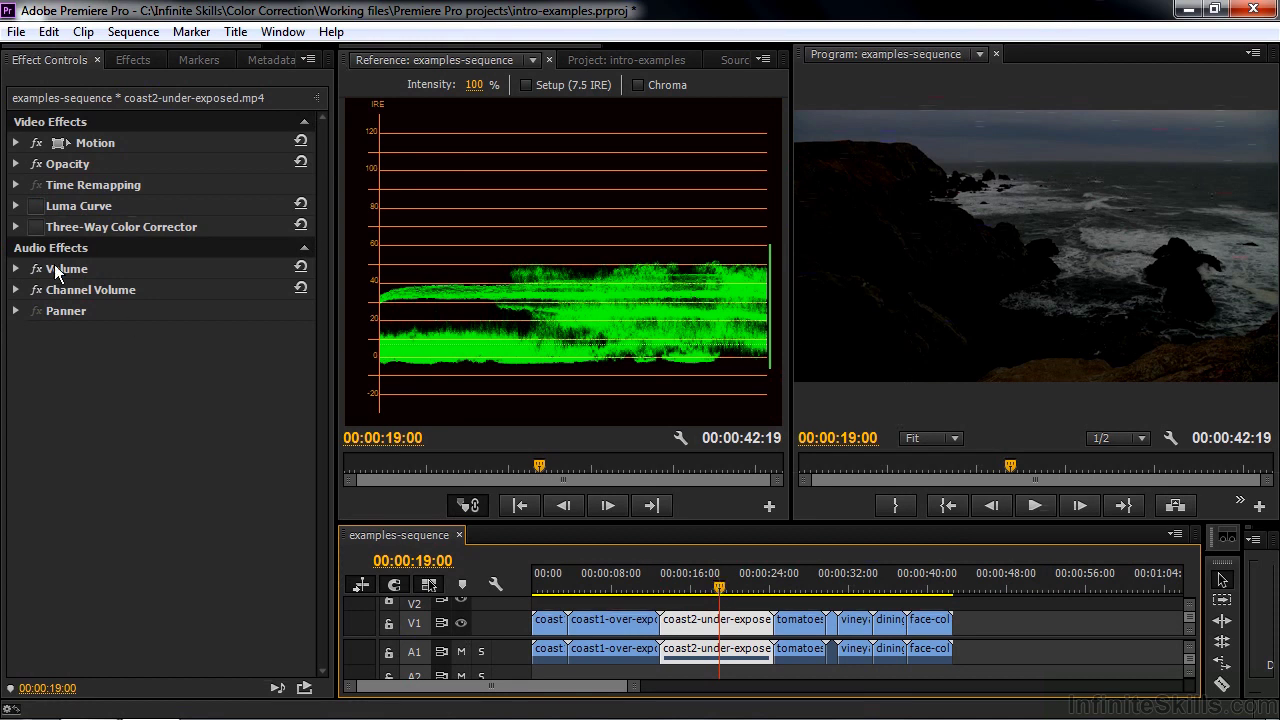
pyautogui.click(37, 206)
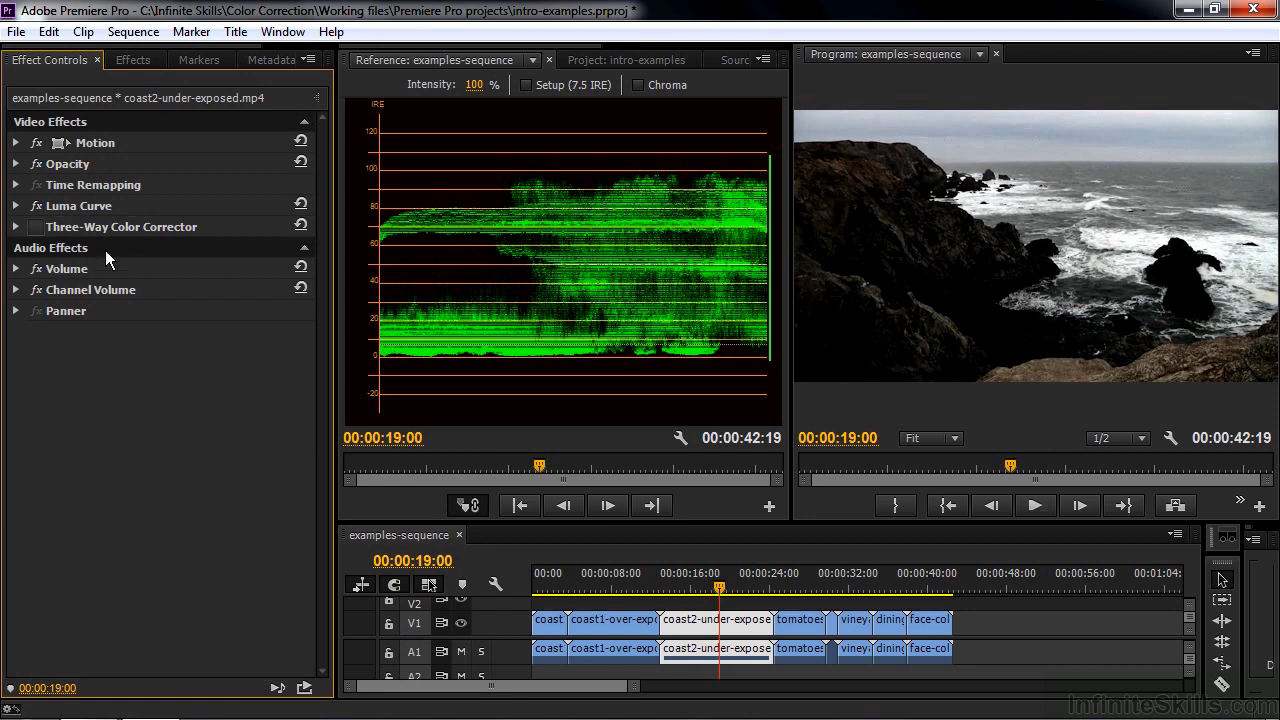
pyautogui.click(35, 229)
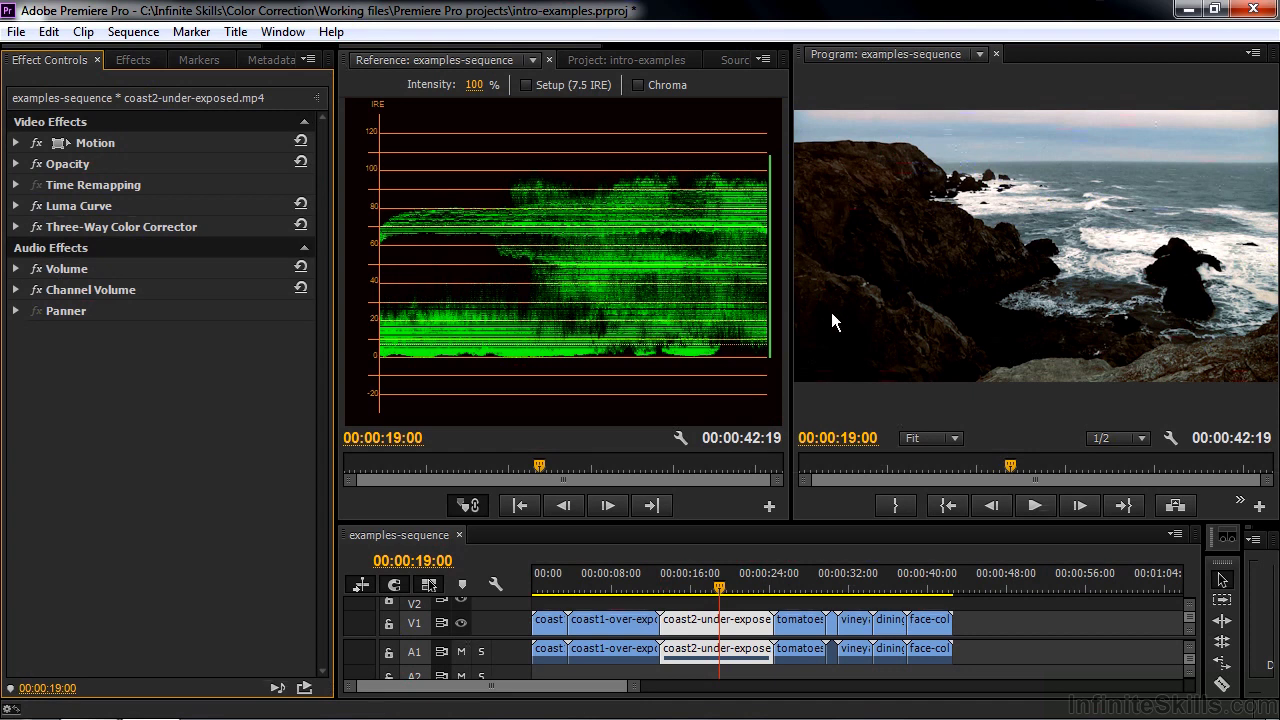
# - On the tomatoes-color-cast clip, sample the grey card as Change Color's Color To Change (7A6C5C)
pyautogui.click(803, 573)
pyautogui.click(803, 622)
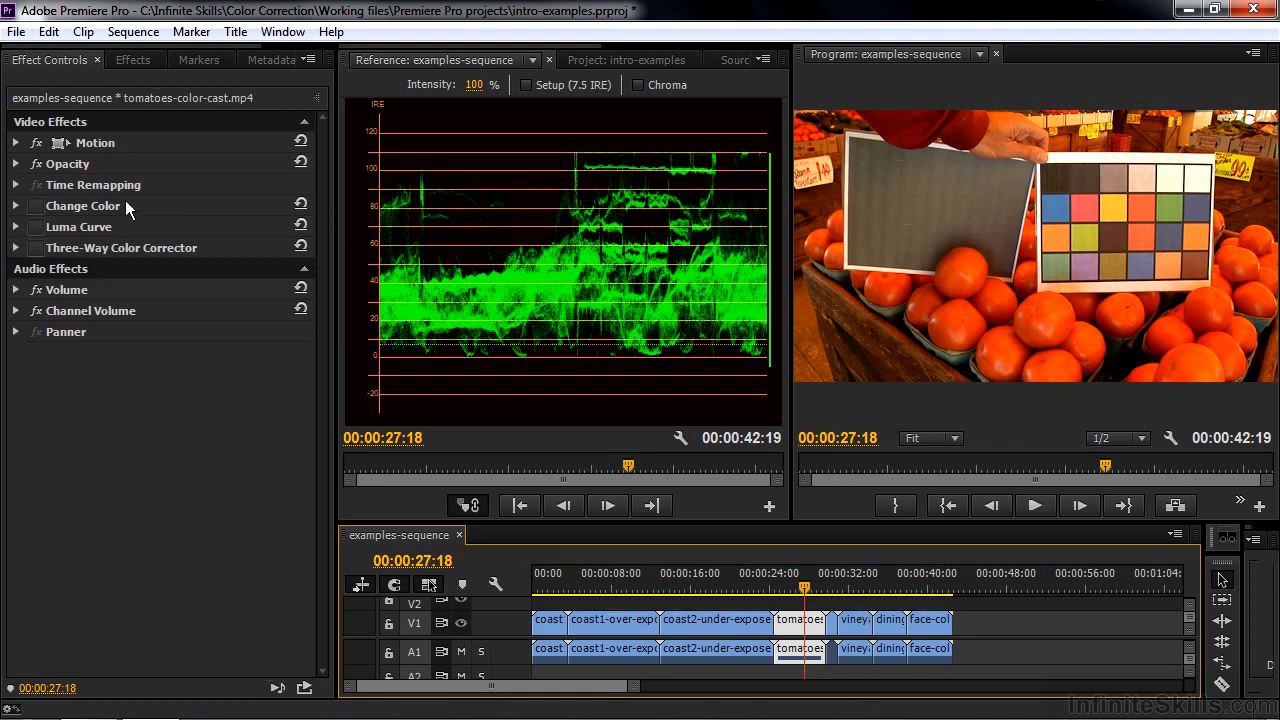
pyautogui.click(16, 206)
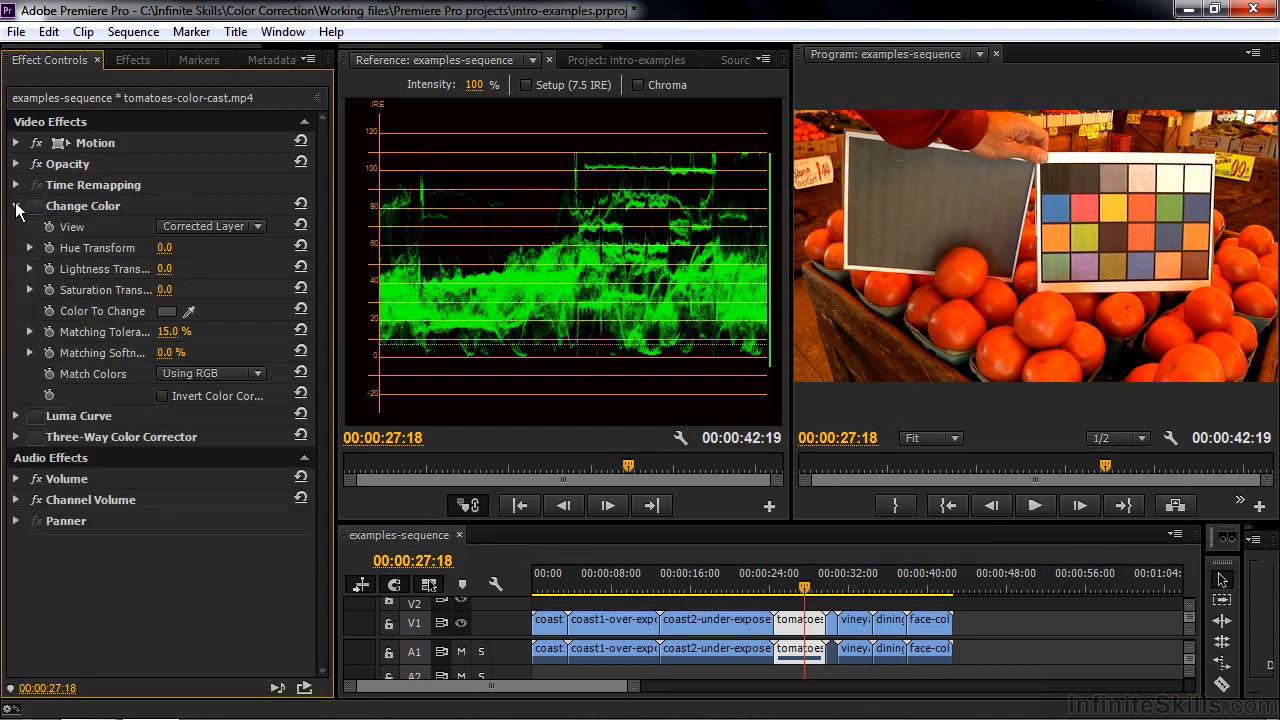
pyautogui.click(189, 311)
pyautogui.click(990, 190)
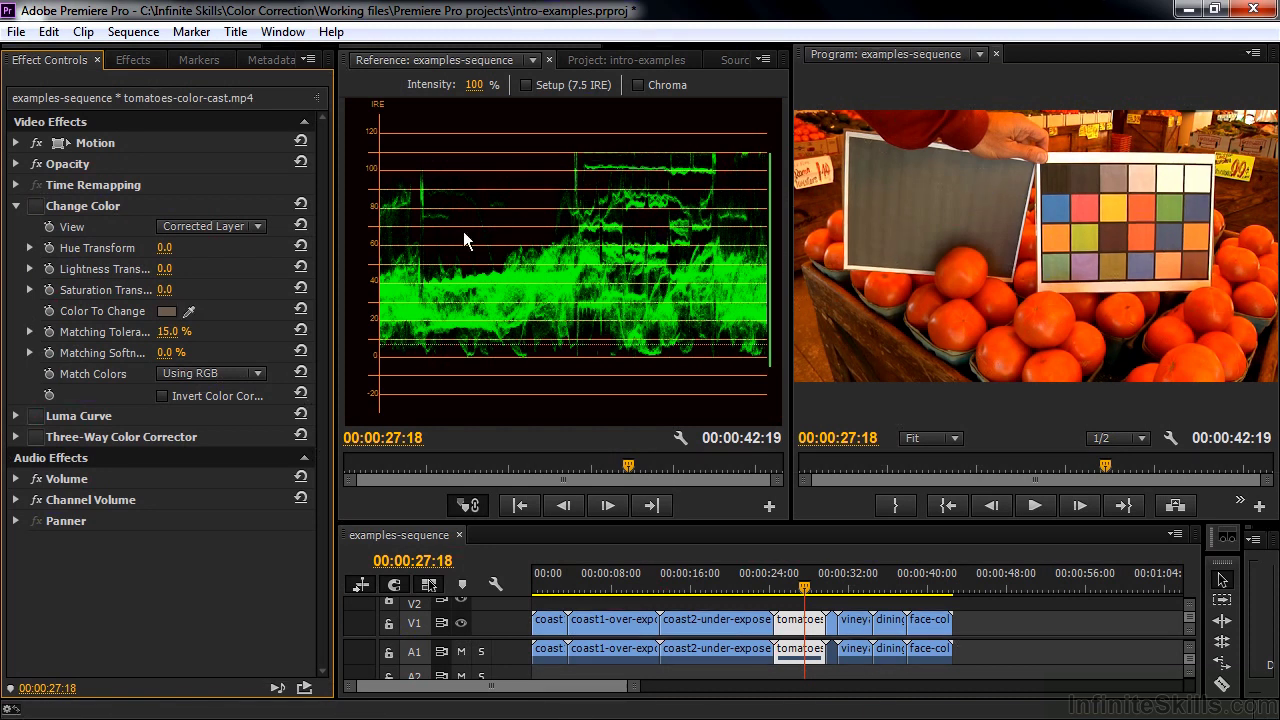
pyautogui.click(166, 311)
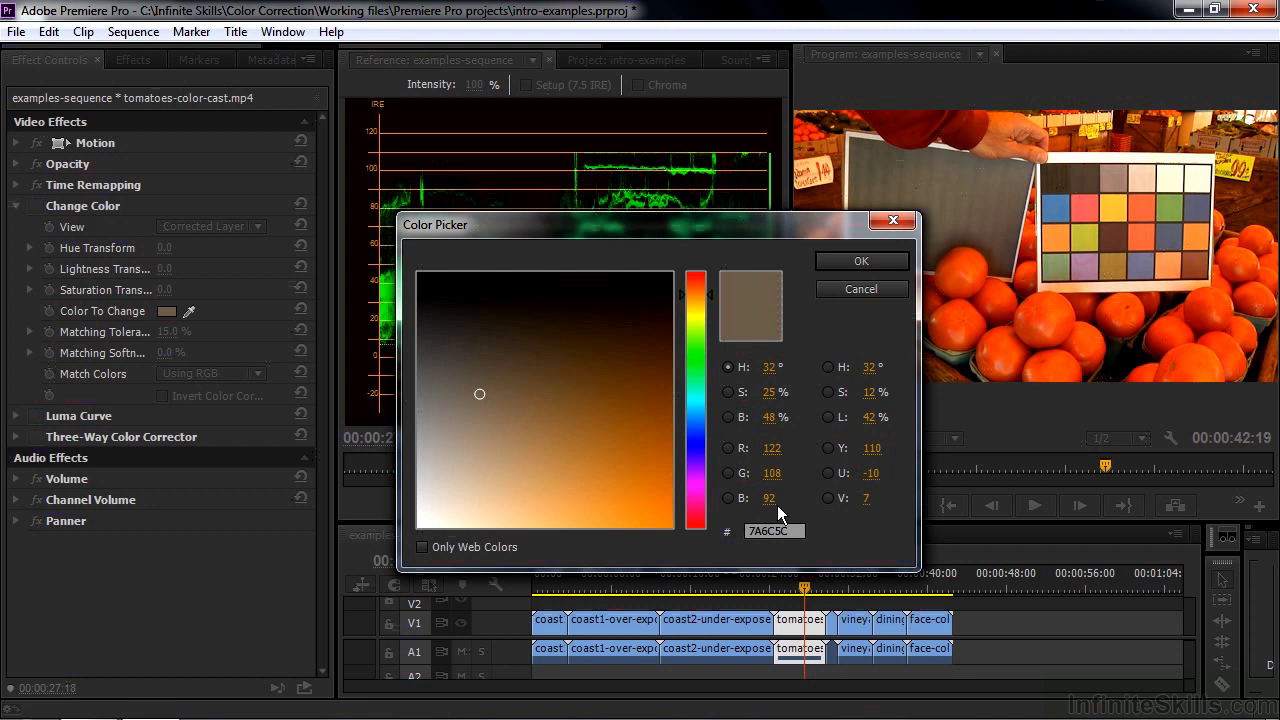
pyautogui.click(857, 289)
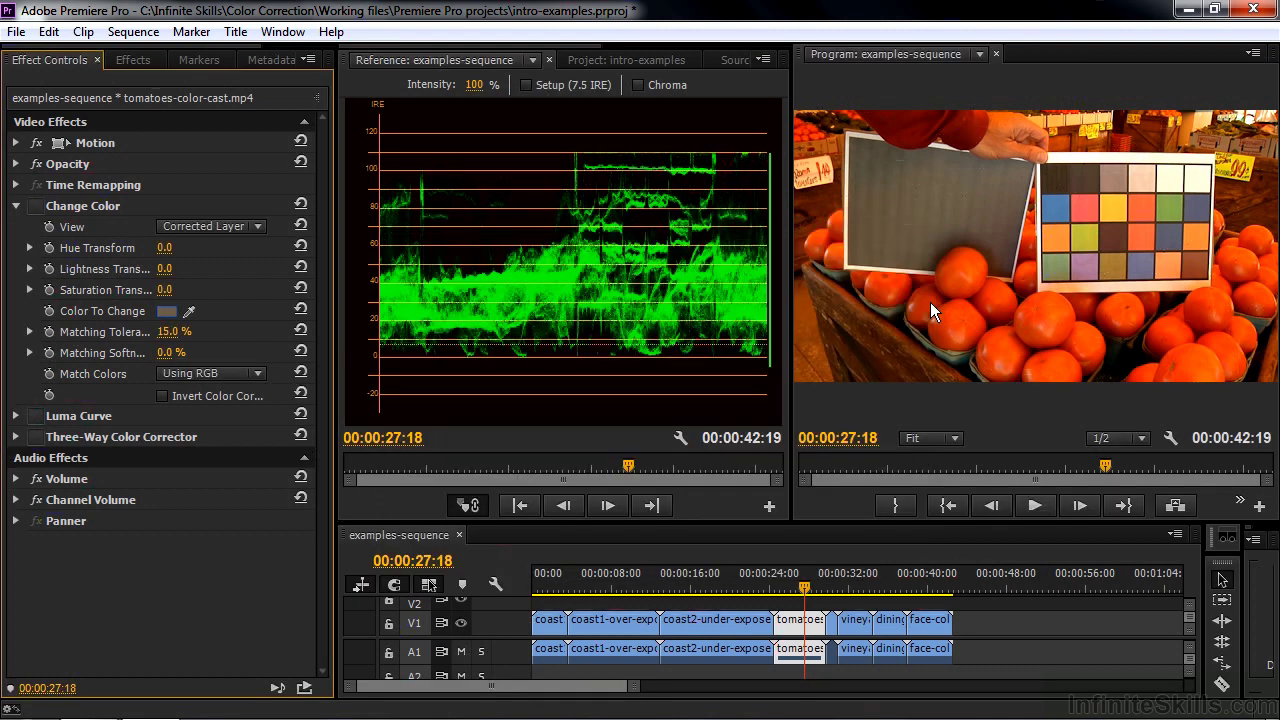
# - Enable the tomatoes clip's Luma Curve and Three-Way Color Corrector effects
pyautogui.click(15, 205)
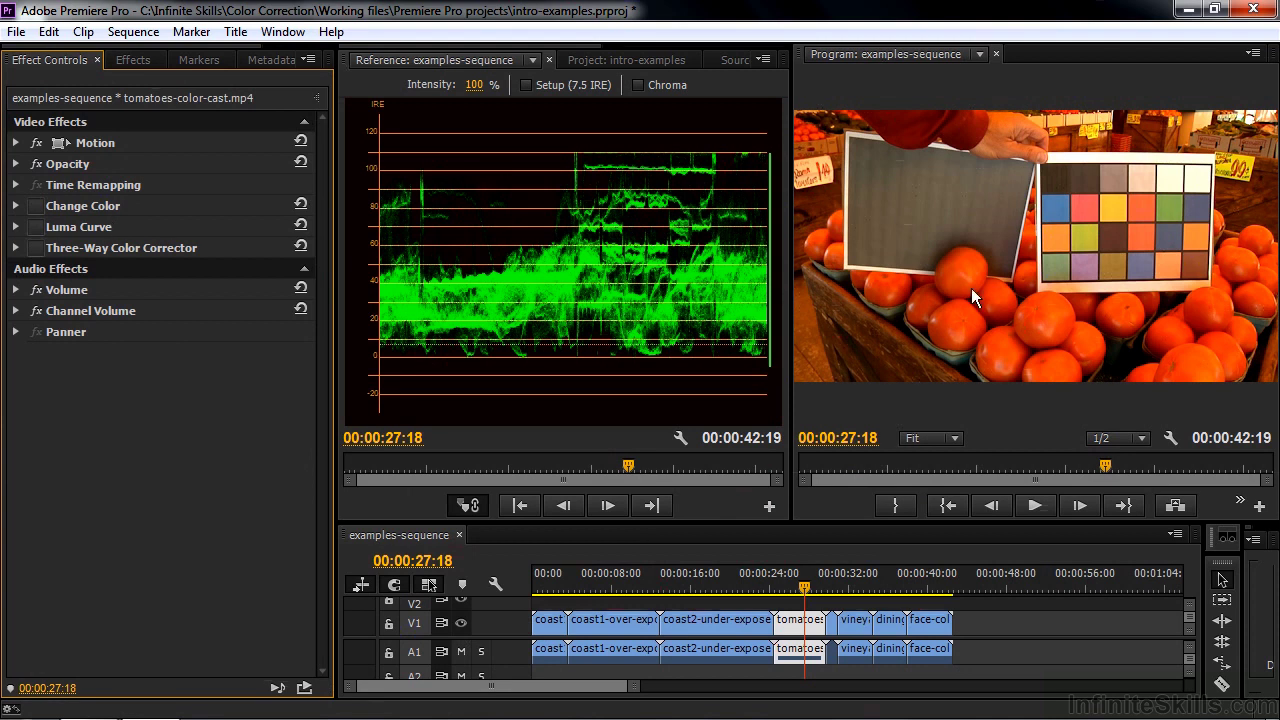
pyautogui.click(37, 227)
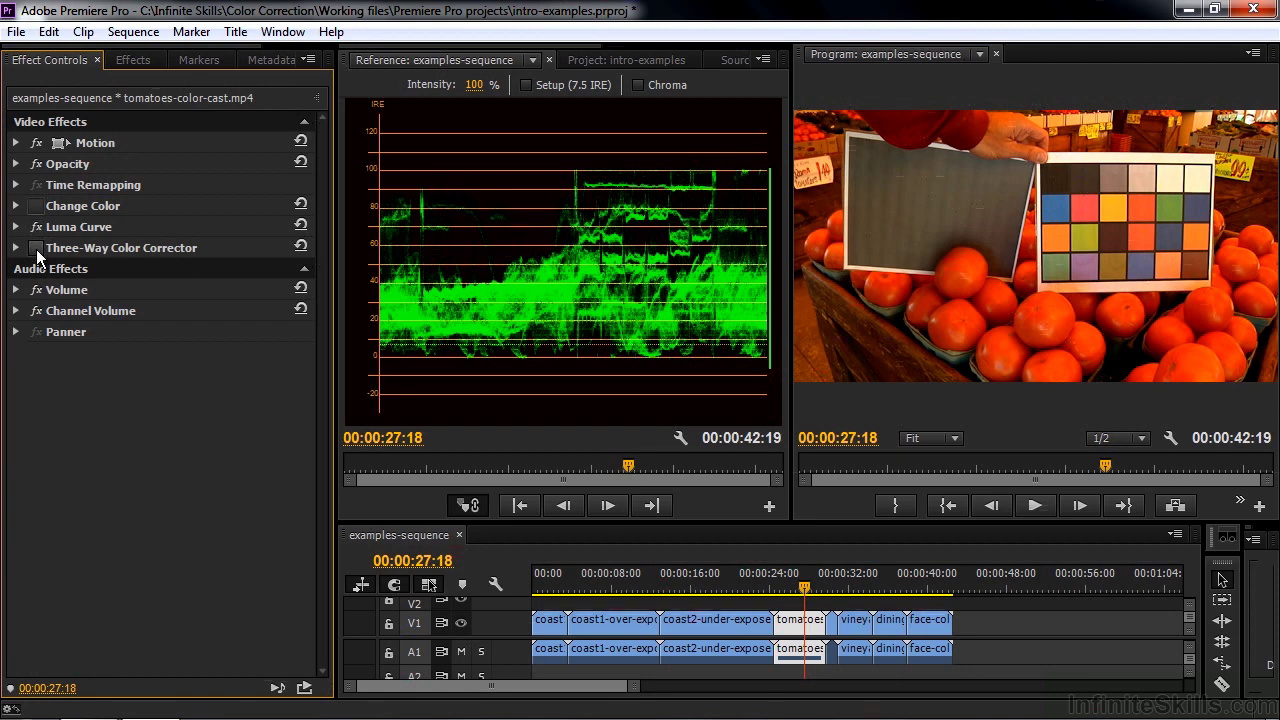
pyautogui.click(37, 248)
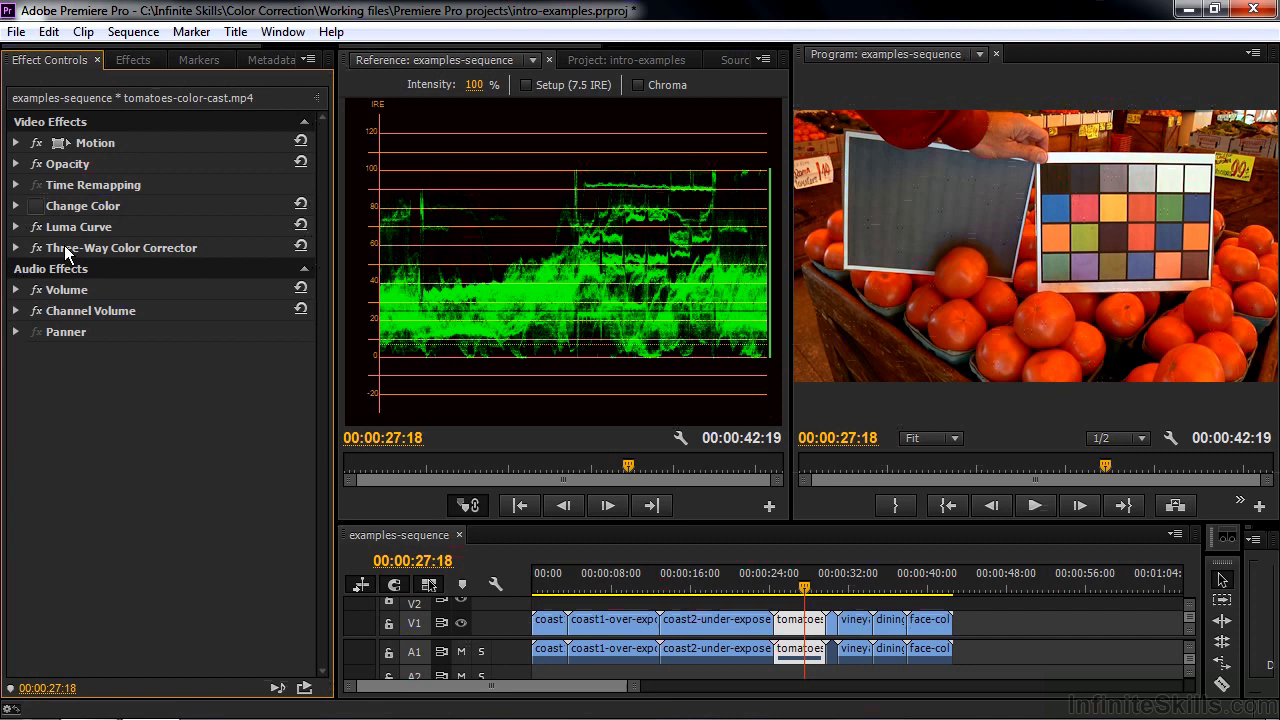
# - Resample the grey card as the Change Color target, now a near-neutral grey 626462
pyautogui.click(15, 205)
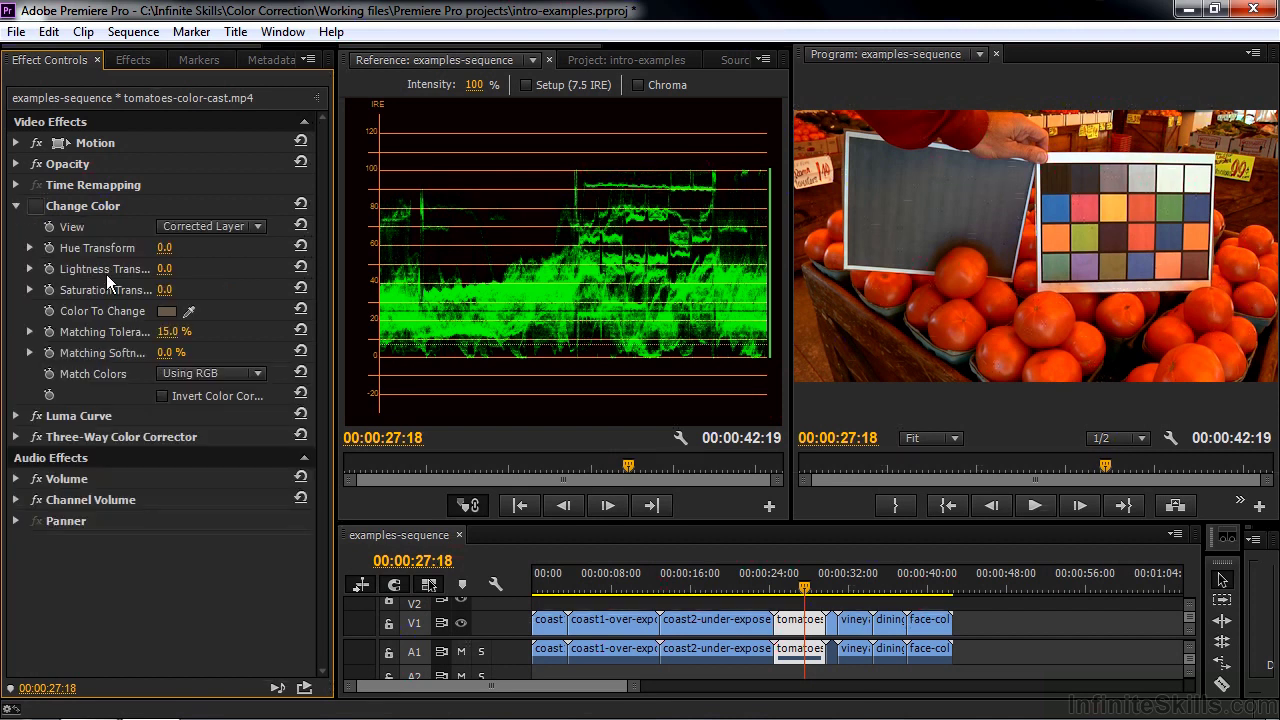
pyautogui.moveTo(189, 311); pyautogui.dragTo(949, 215)
pyautogui.click(168, 312)
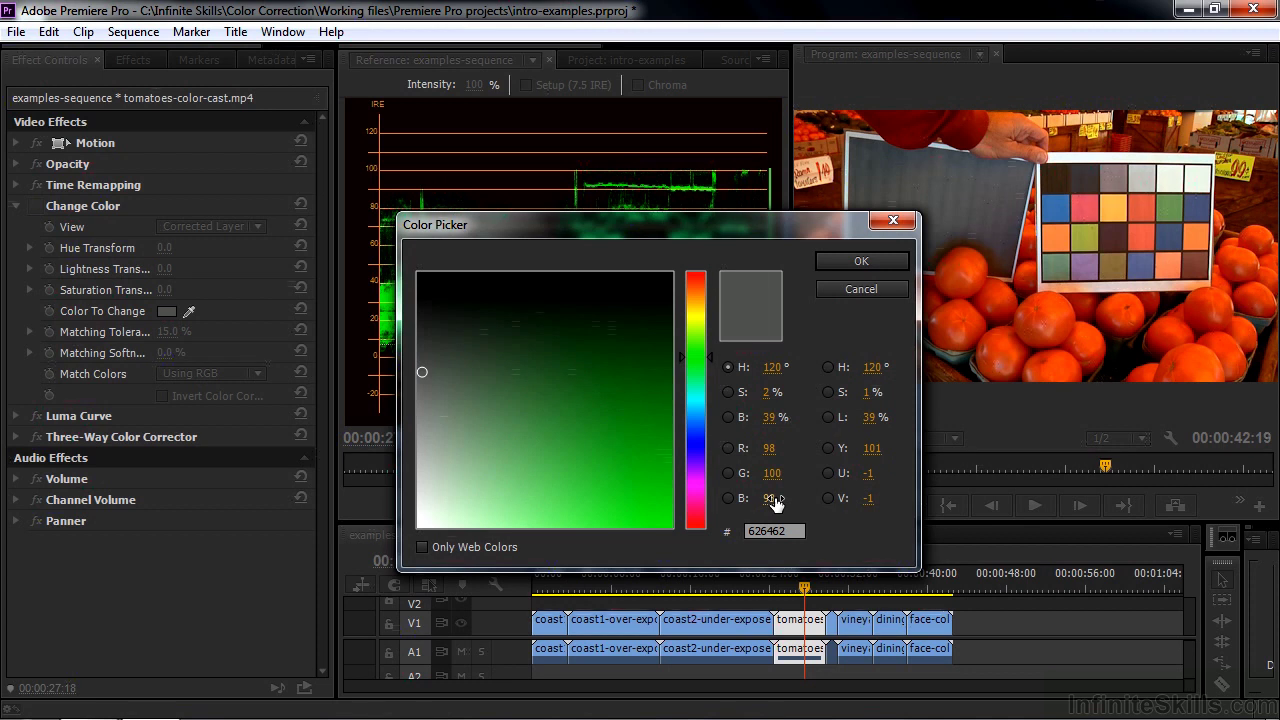
pyautogui.click(861, 291)
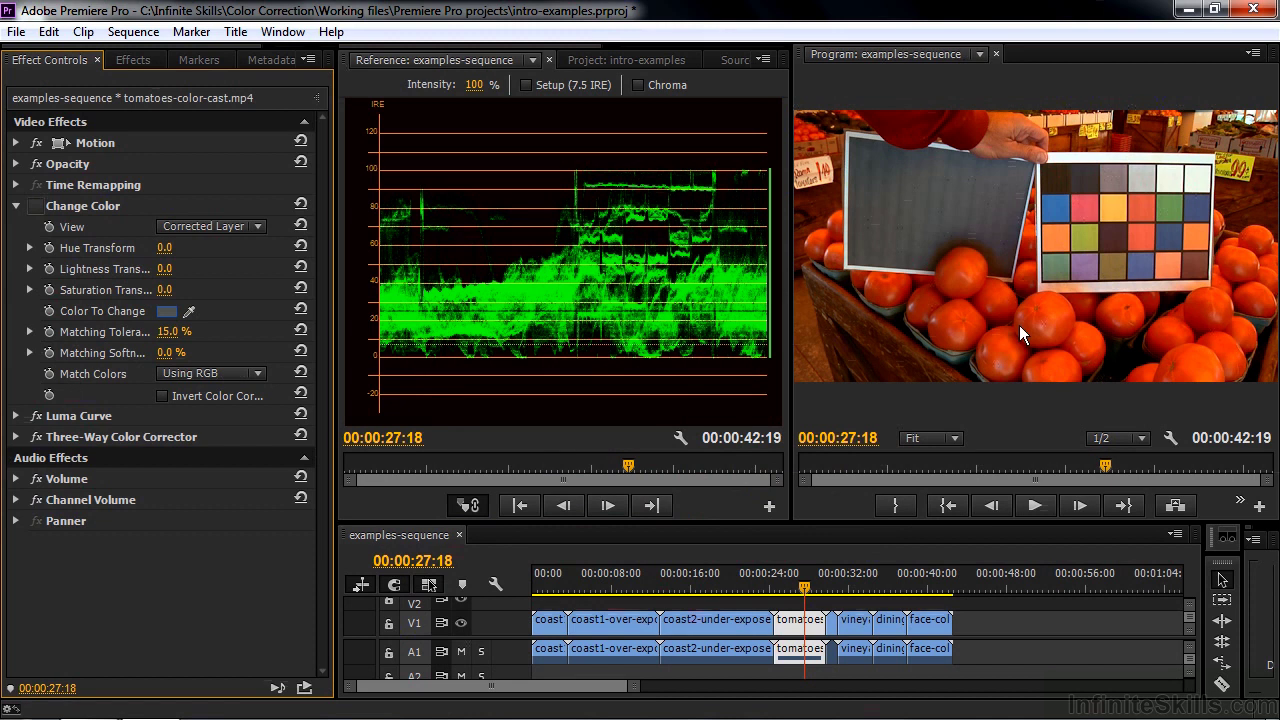
# - Move to the building clip at 00:00:30:01 and load building-no-color-cast.mp4 in the Source monitor
pyautogui.click(829, 623)
pyautogui.click(829, 587)
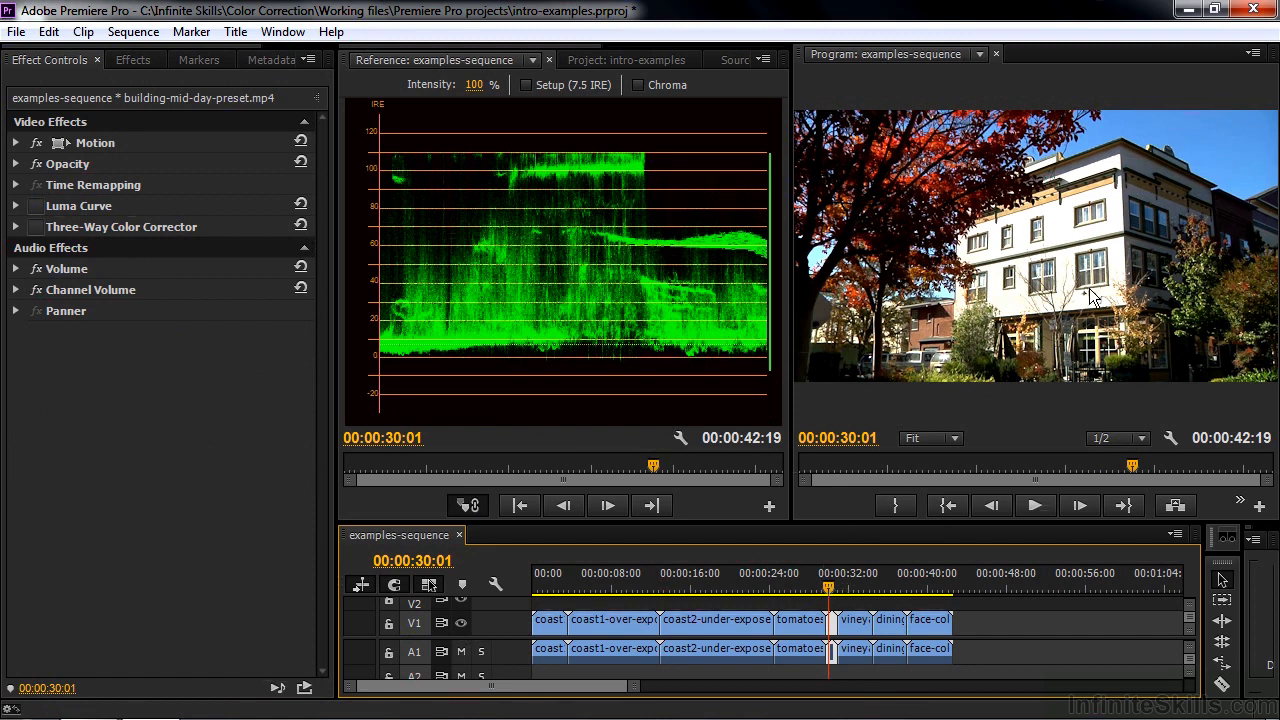
pyautogui.click(640, 60)
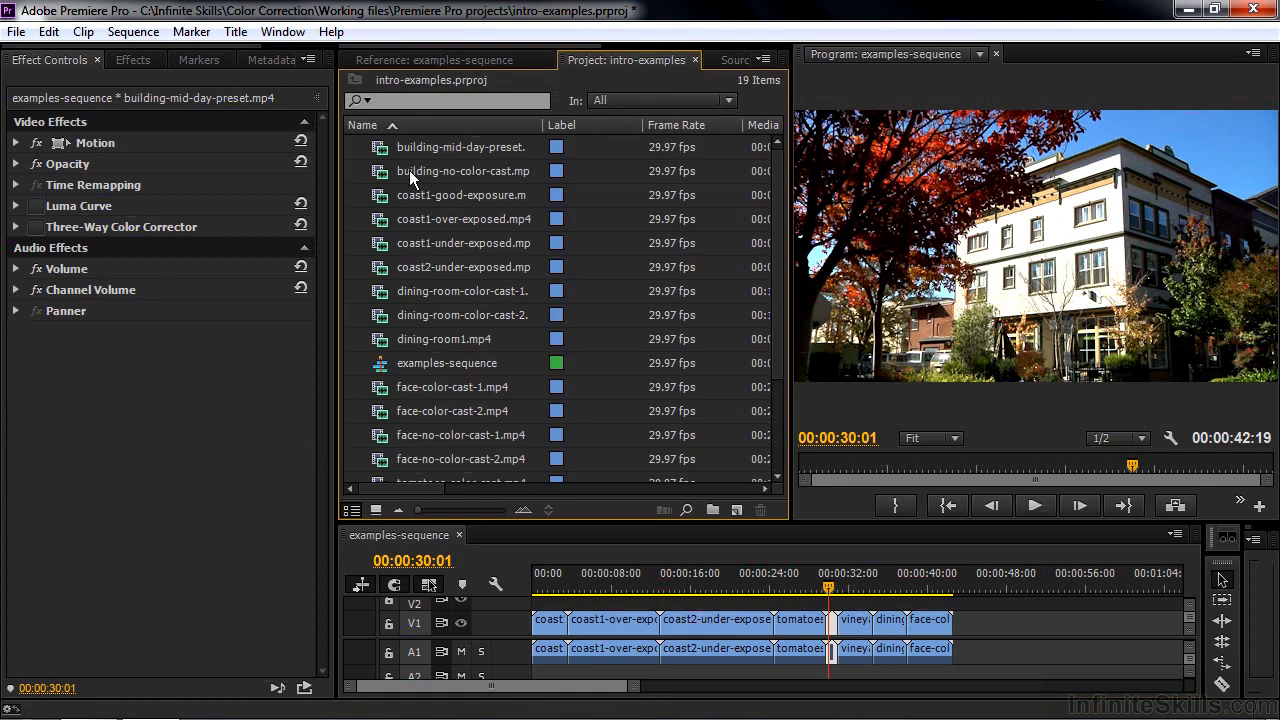
pyautogui.doubleClick(380, 175)
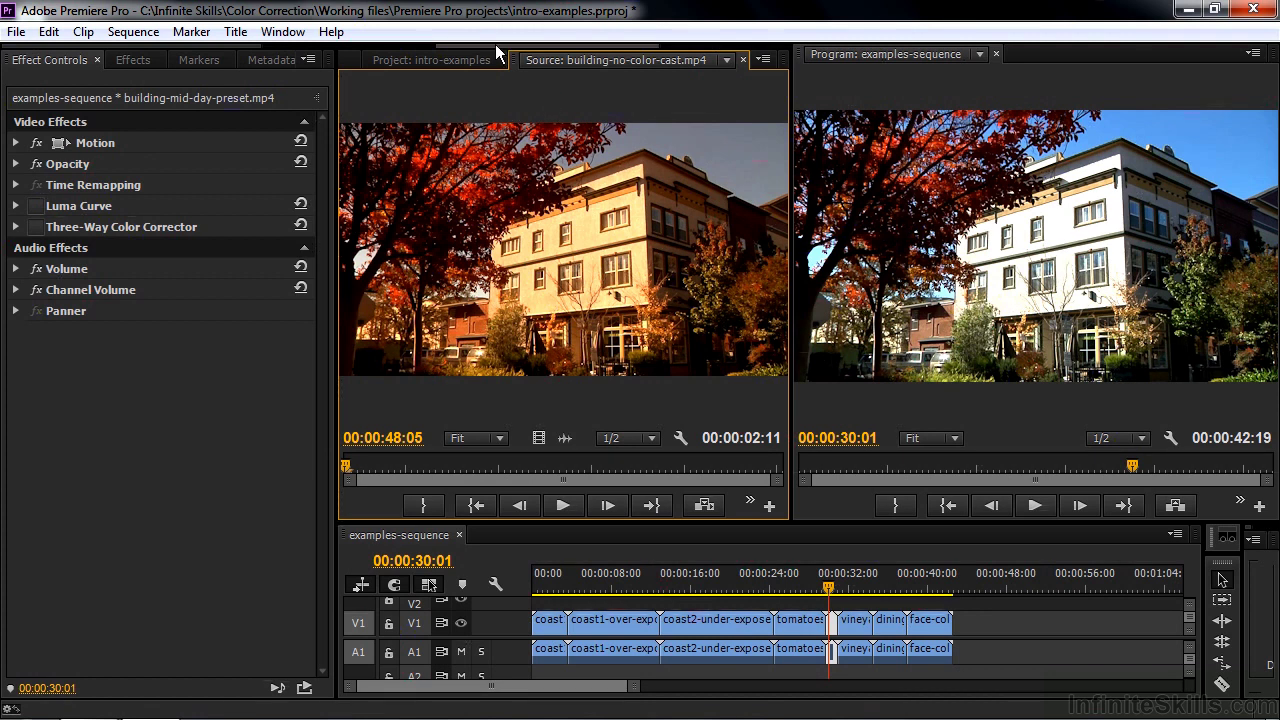
# - Restore the waveform Reference view and enable the building clip's Luma Curve and Three-Way Color Corrector
pyautogui.moveTo(495, 44); pyautogui.dragTo(361, 42)
pyautogui.click(387, 59)
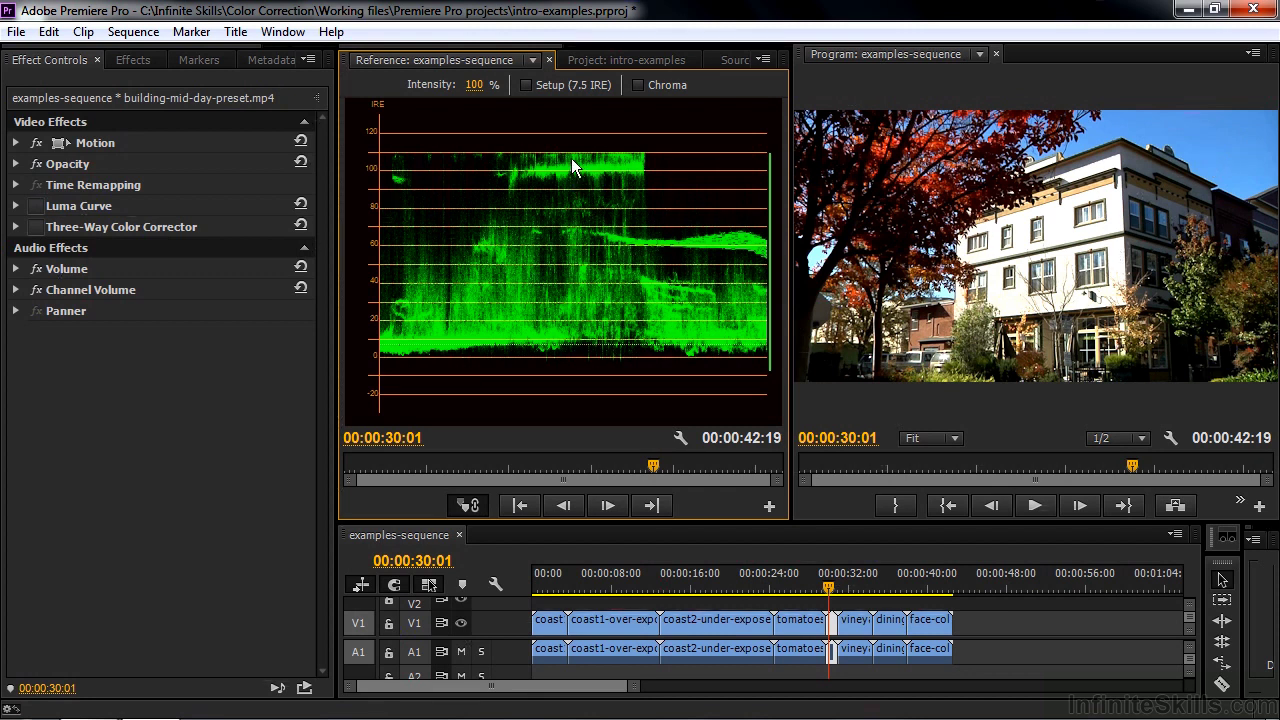
pyautogui.click(36, 206)
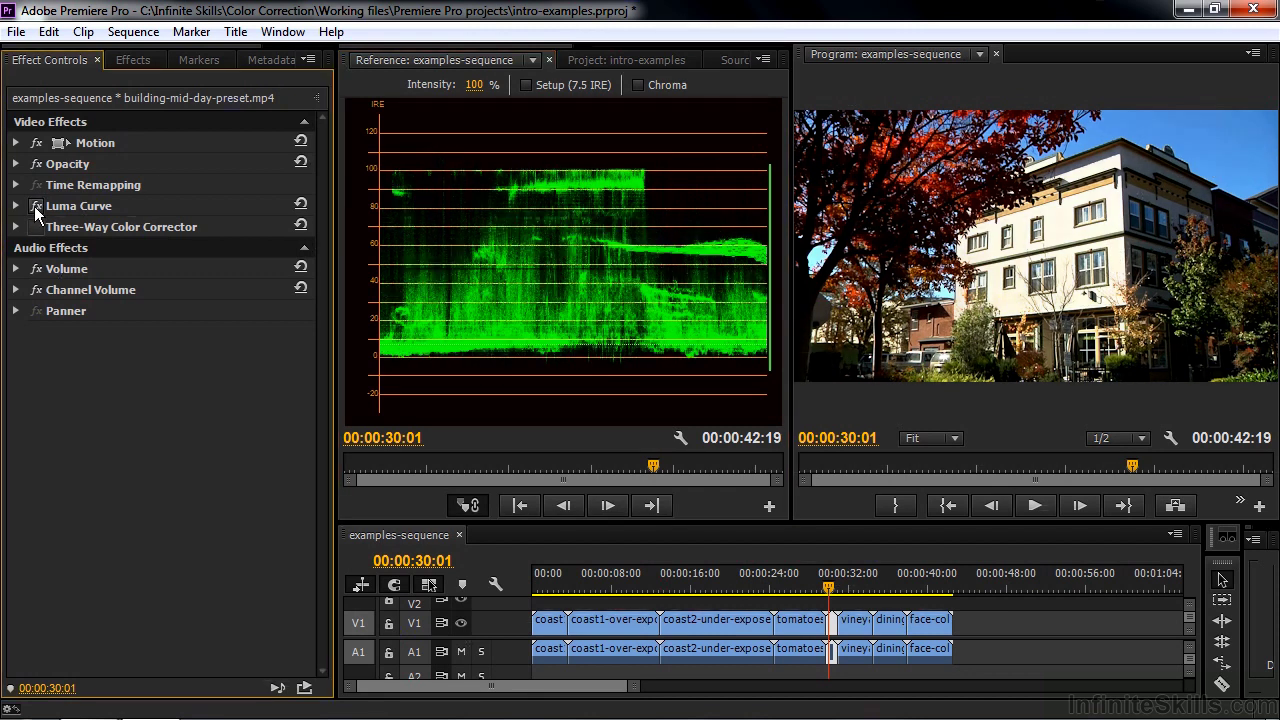
pyautogui.click(36, 227)
pyautogui.click(36, 227)
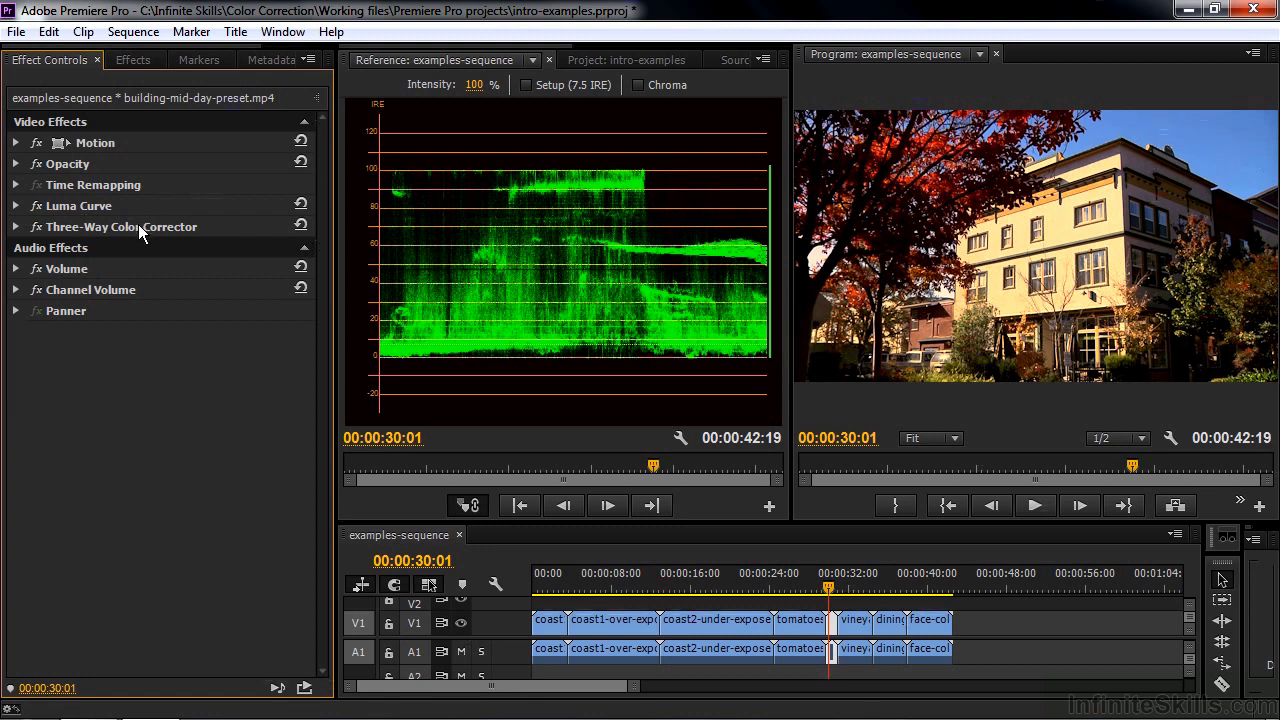
# - Select the vineyard clip at 00:00:33:02 and enable Luma Curve and Three-Way Color Corrector to warm it
pyautogui.click(858, 590)
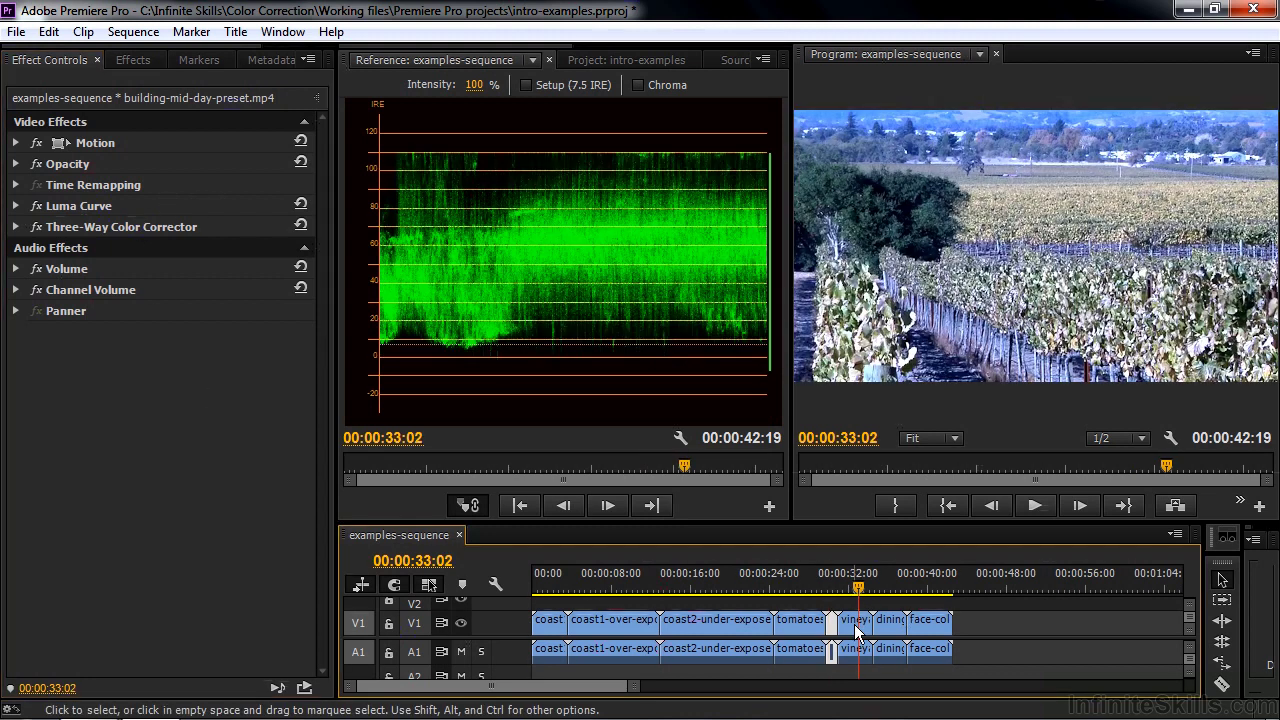
pyautogui.click(854, 624)
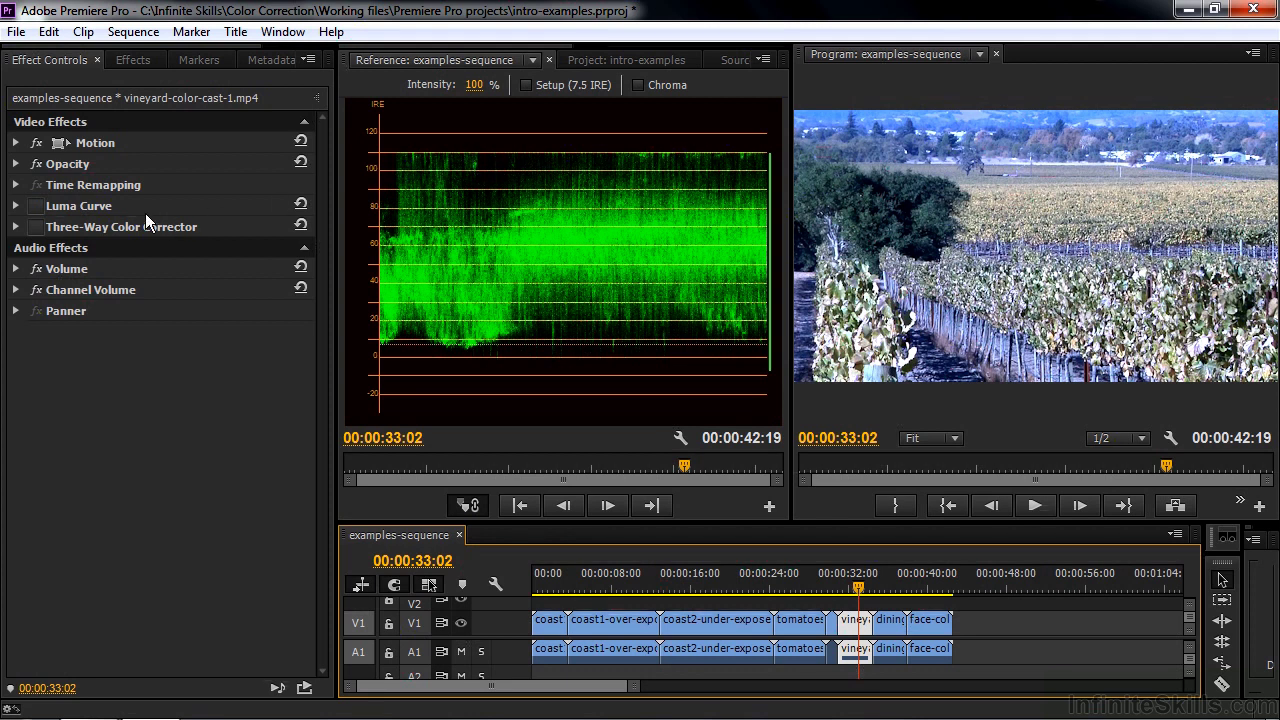
pyautogui.click(37, 206)
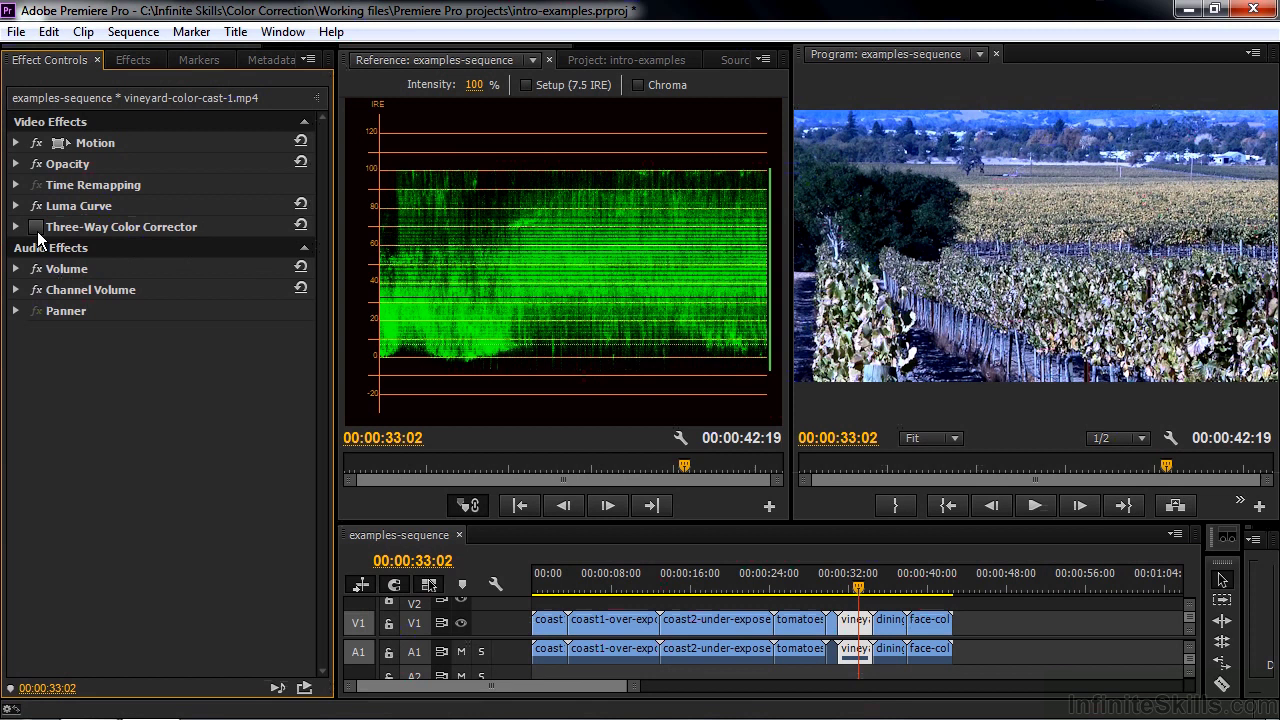
pyautogui.click(37, 230)
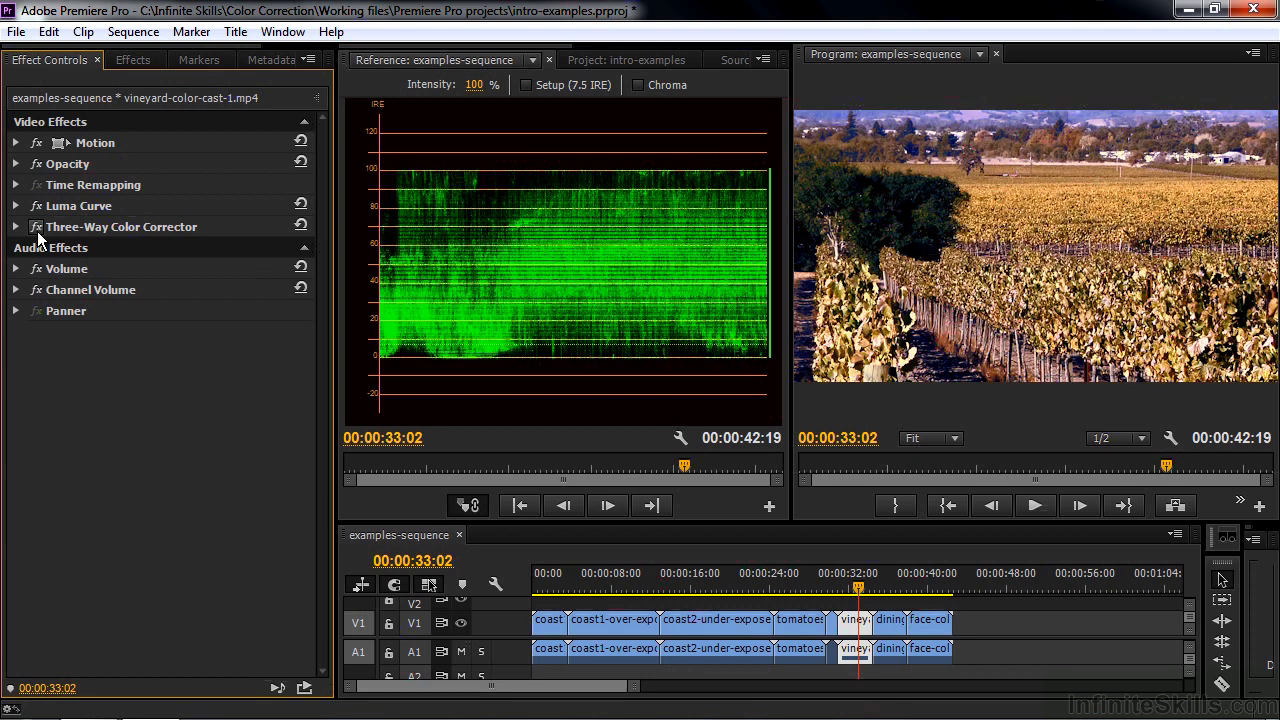
pyautogui.click(893, 582)
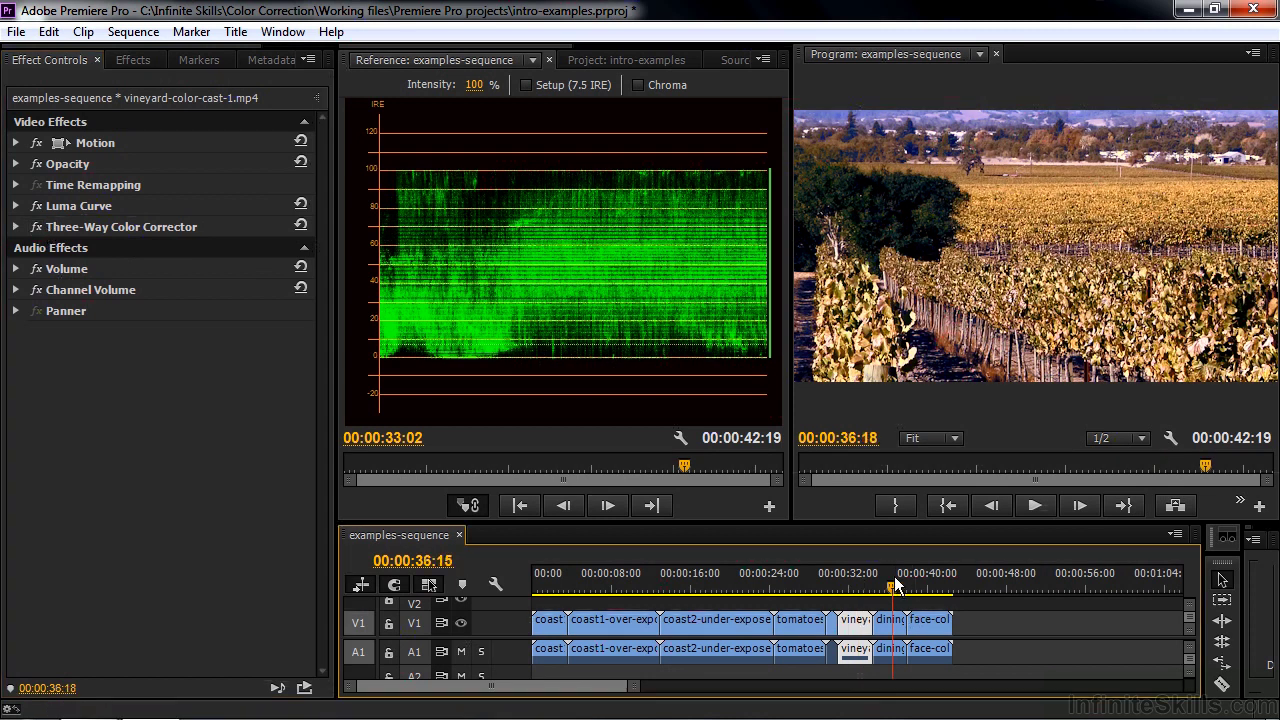
# - Select the dining-room-color-cast-1 clip and expand RGB Curves to show its Master and Red curves
pyautogui.click(890, 622)
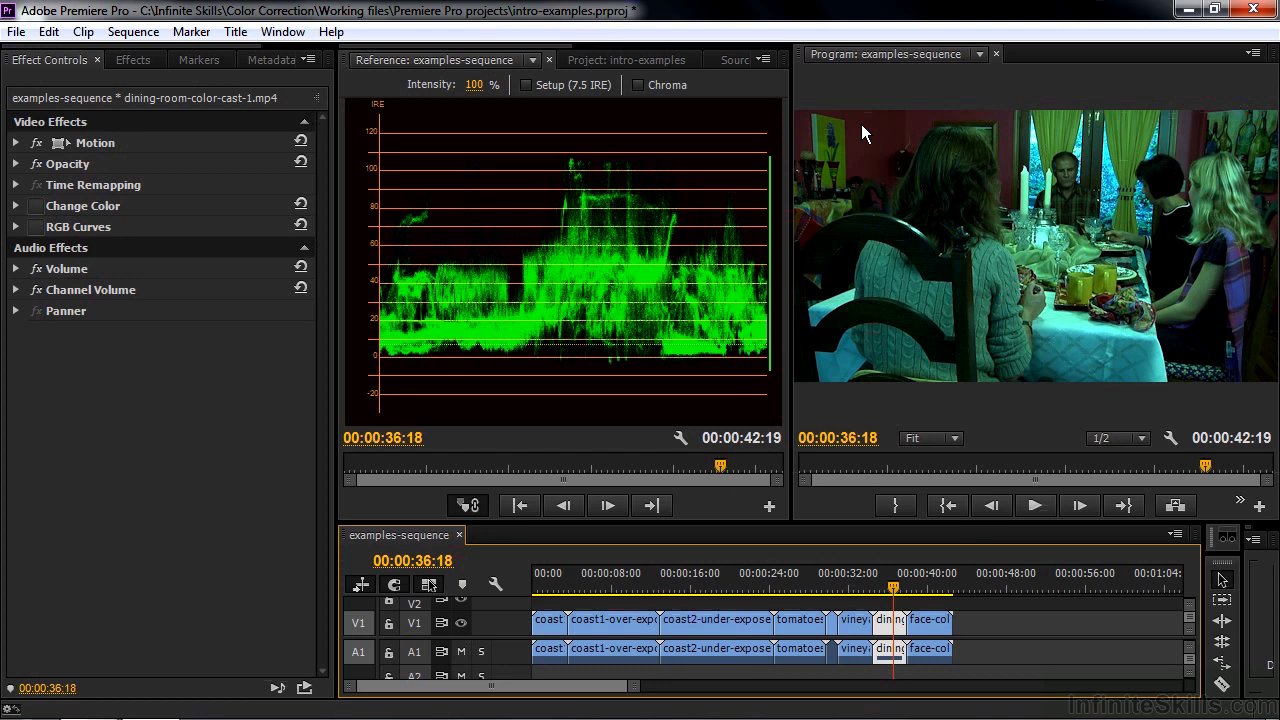
pyautogui.click(14, 227)
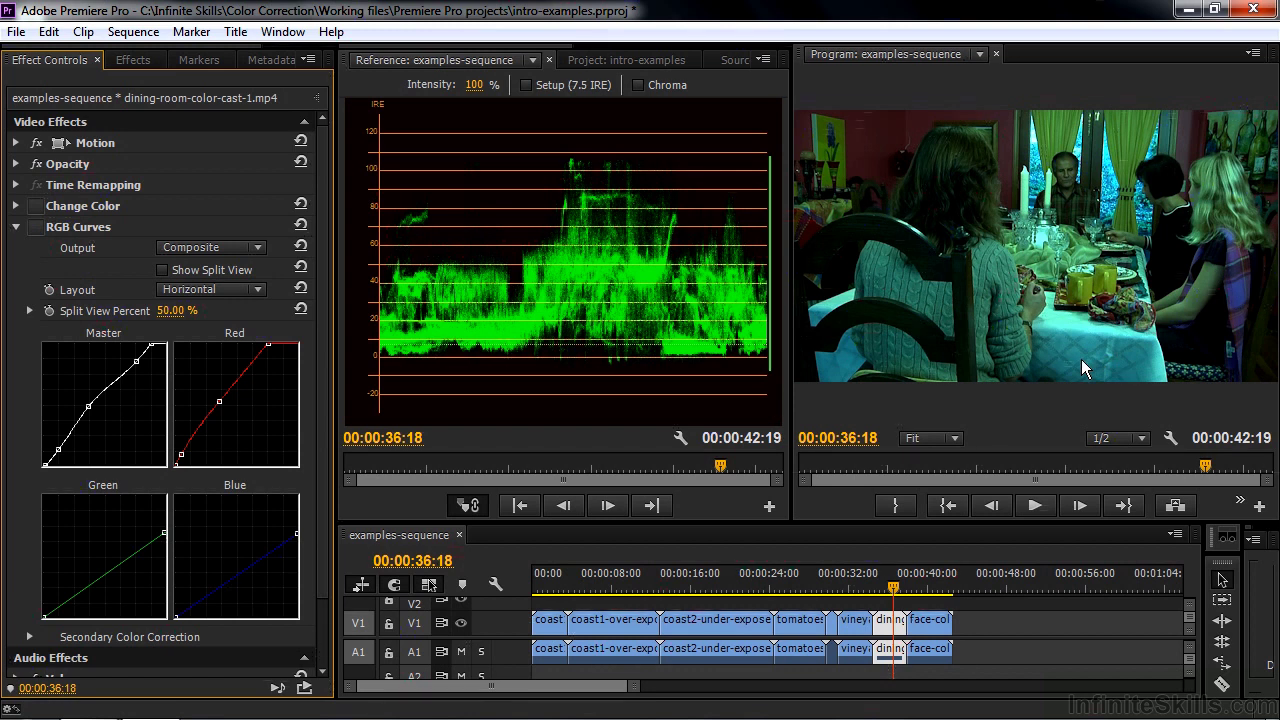
# - Expand Change Color and sample its Color To Change from the dining-room frame
pyautogui.click(16, 205)
pyautogui.moveTo(188, 311); pyautogui.dragTo(1078, 371)
pyautogui.click(166, 311)
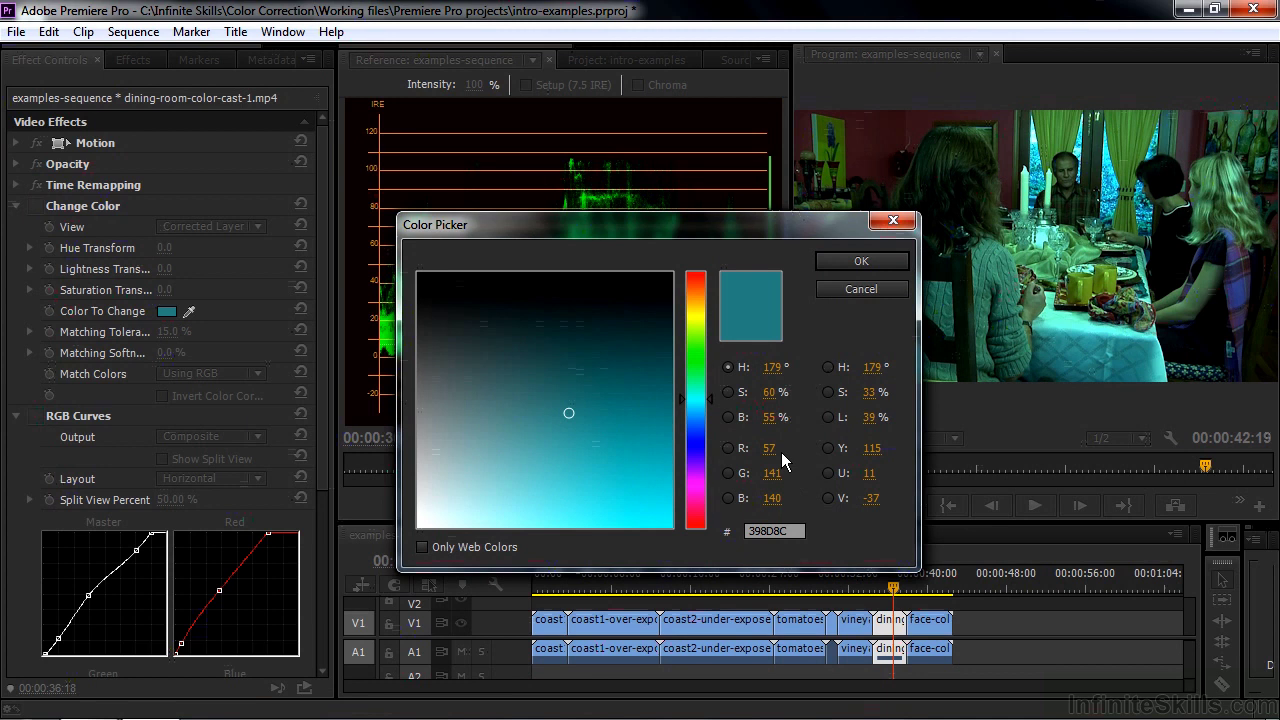
pyautogui.click(866, 289)
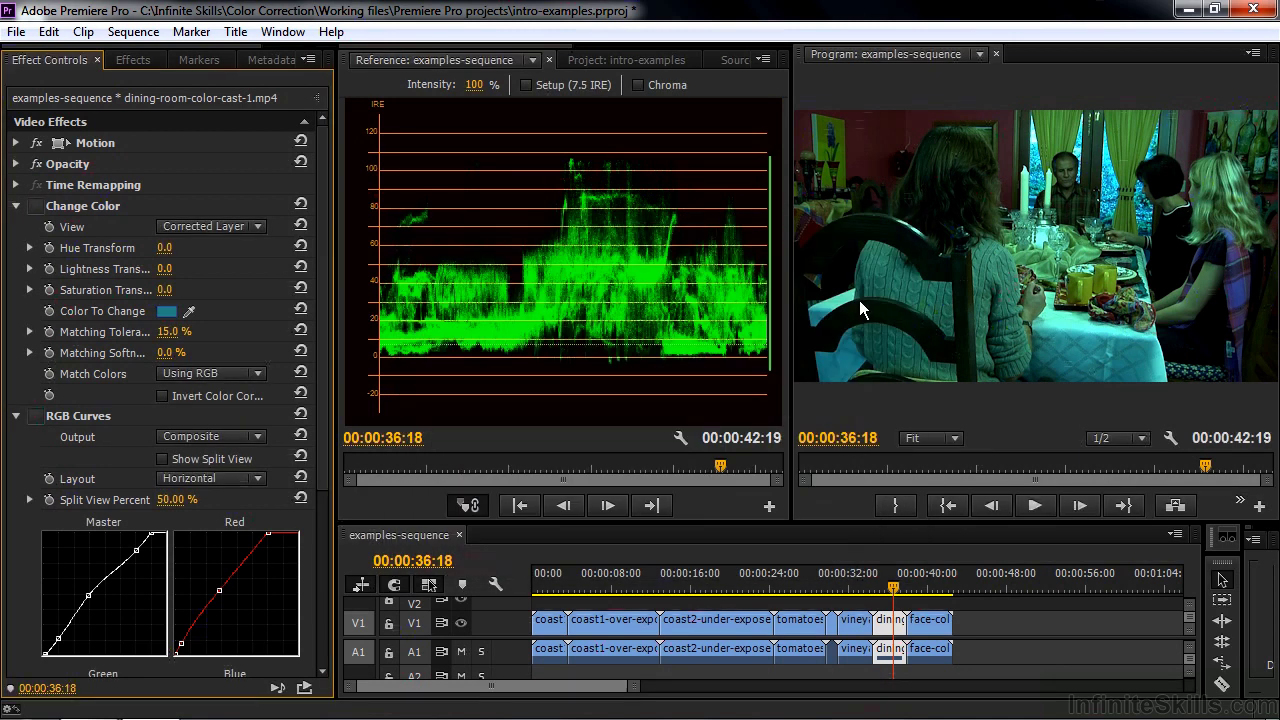
# - Enable RGB Curves to remove the teal cast and resample grey 797F7B from the tablecloth
pyautogui.click(35, 416)
pyautogui.moveTo(189, 311); pyautogui.dragTo(1072, 363)
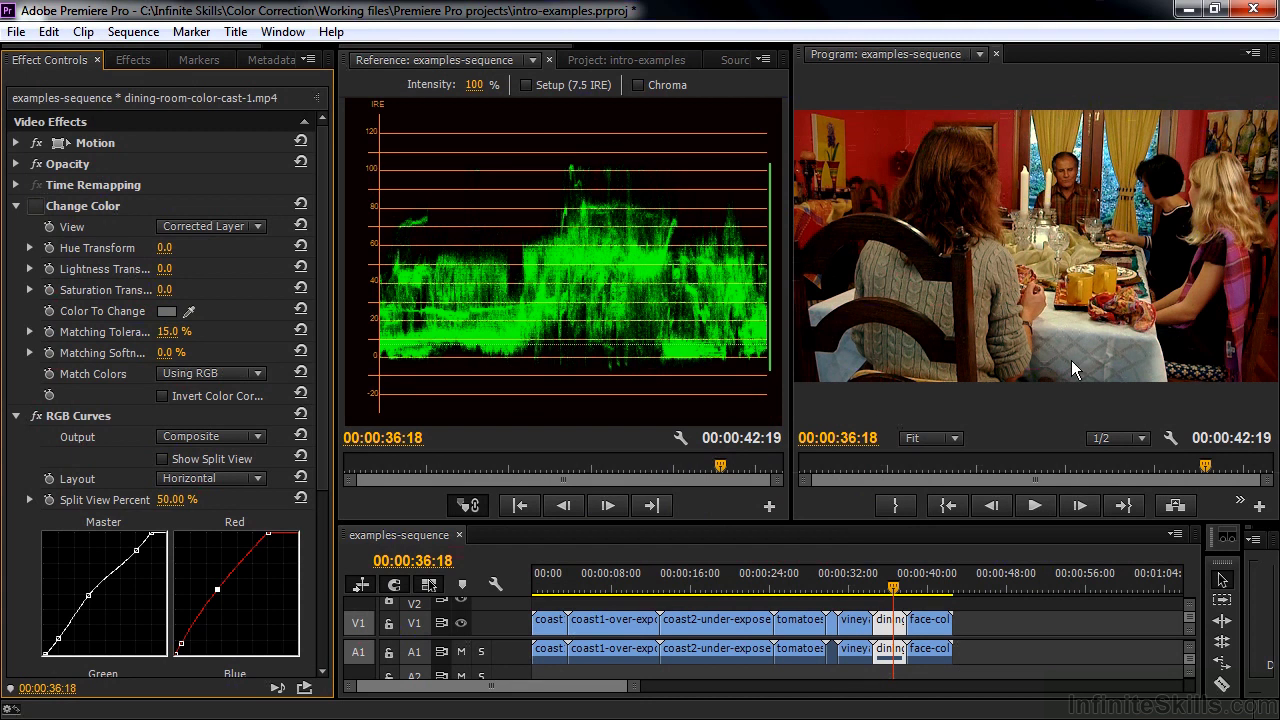
pyautogui.click(166, 311)
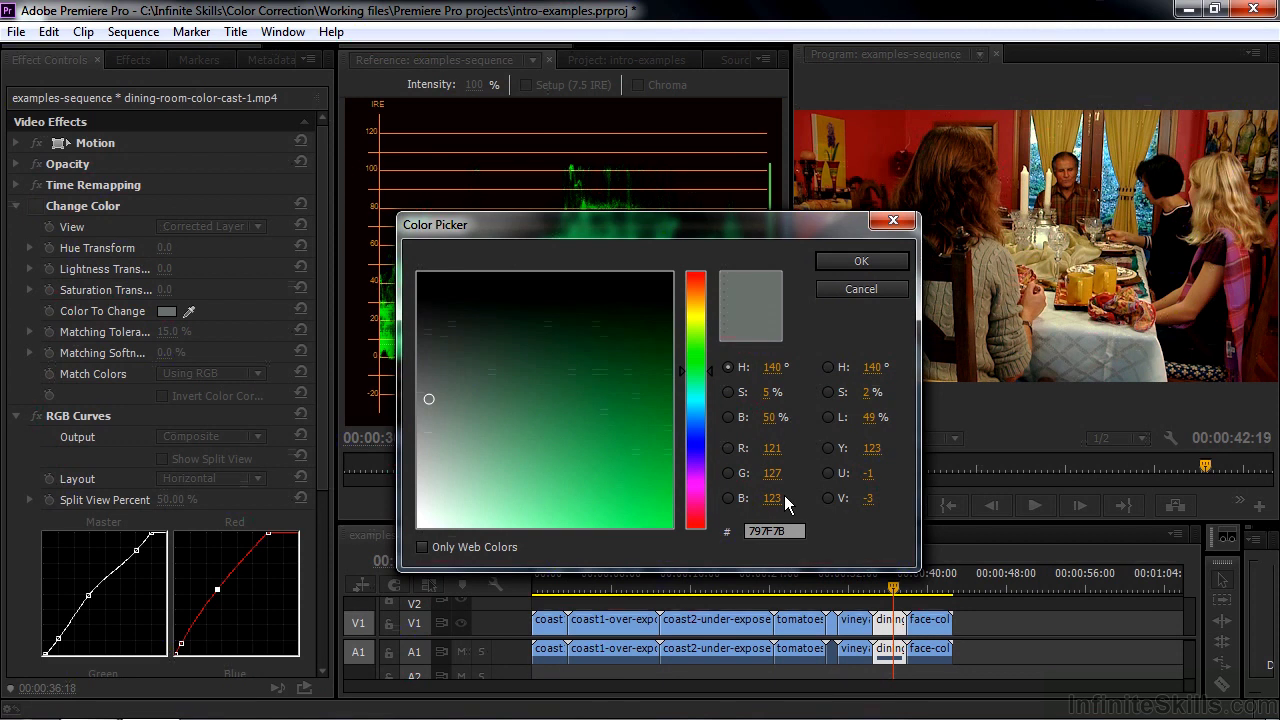
pyautogui.click(852, 288)
pyautogui.click(927, 587)
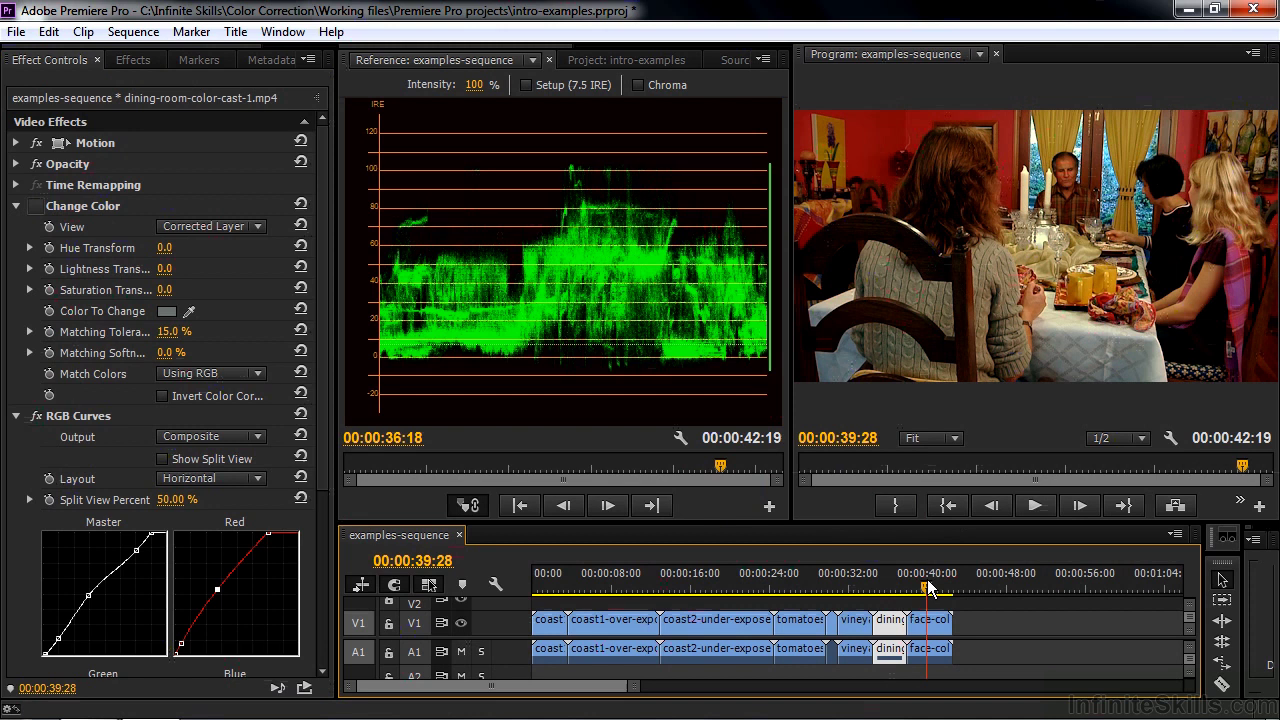
# - Select the face-color-cast-1 clip and enable its Crop to isolate a small skin patch
pyautogui.click(933, 623)
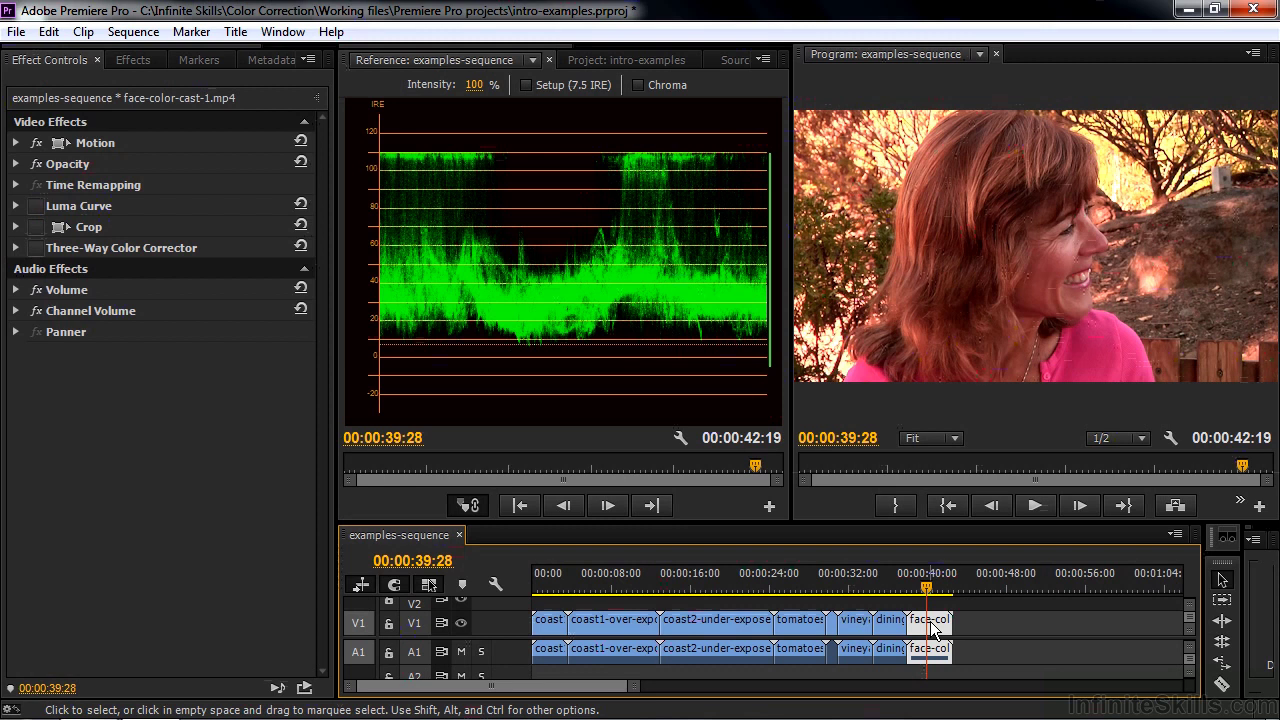
pyautogui.click(35, 228)
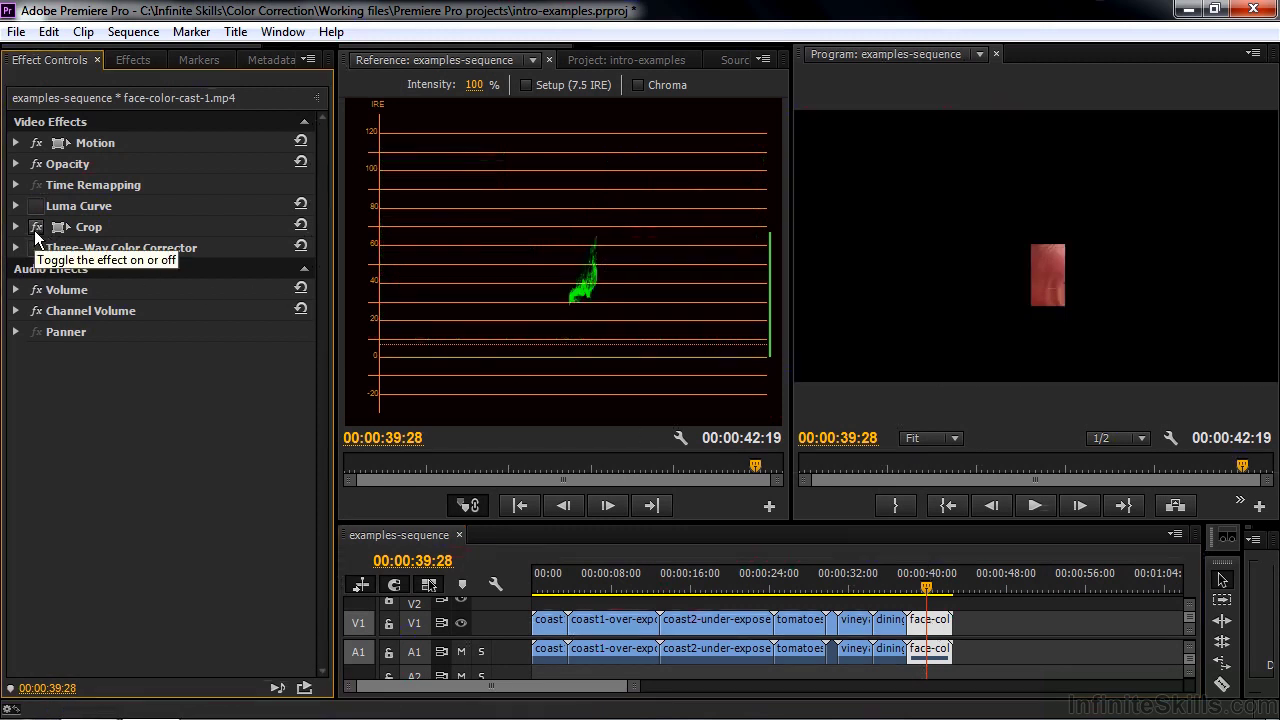
# - Switch the reference display to Vectorscope and enable the face clip's Luma Curve and Three-Way Color Corrector
pyautogui.click(764, 60)
pyautogui.click(855, 277)
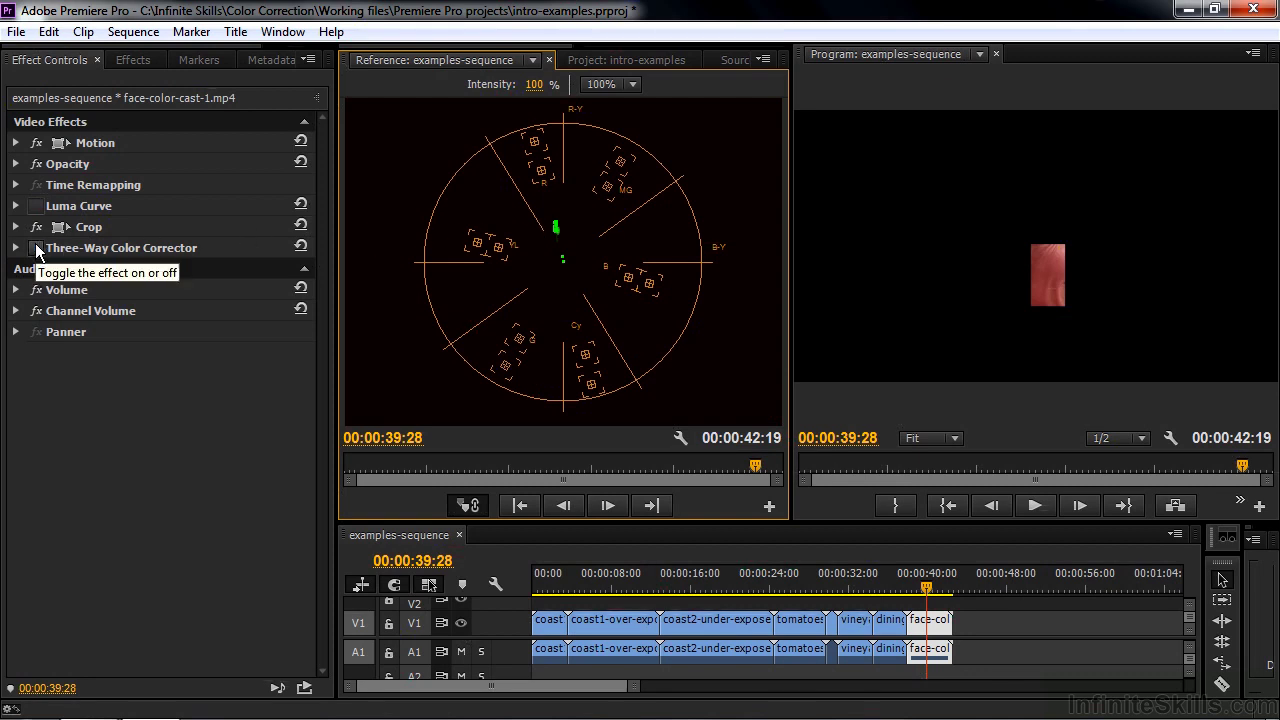
pyautogui.click(36, 205)
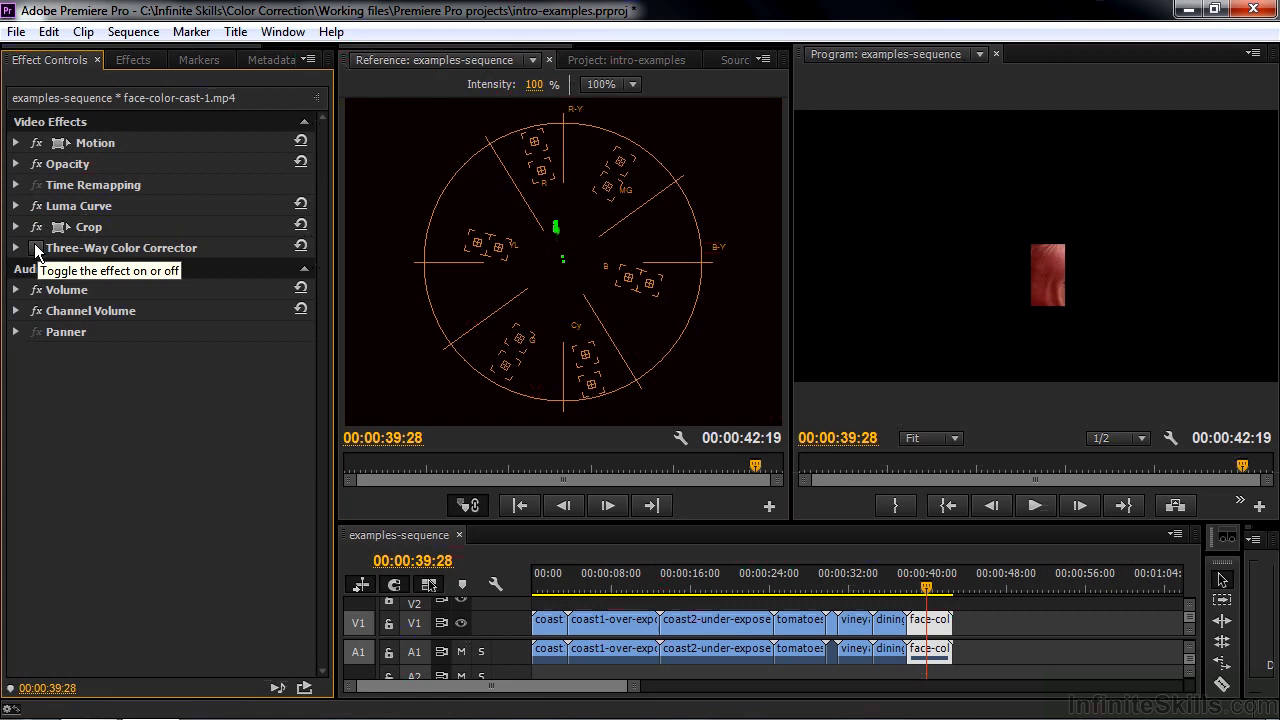
pyautogui.click(36, 249)
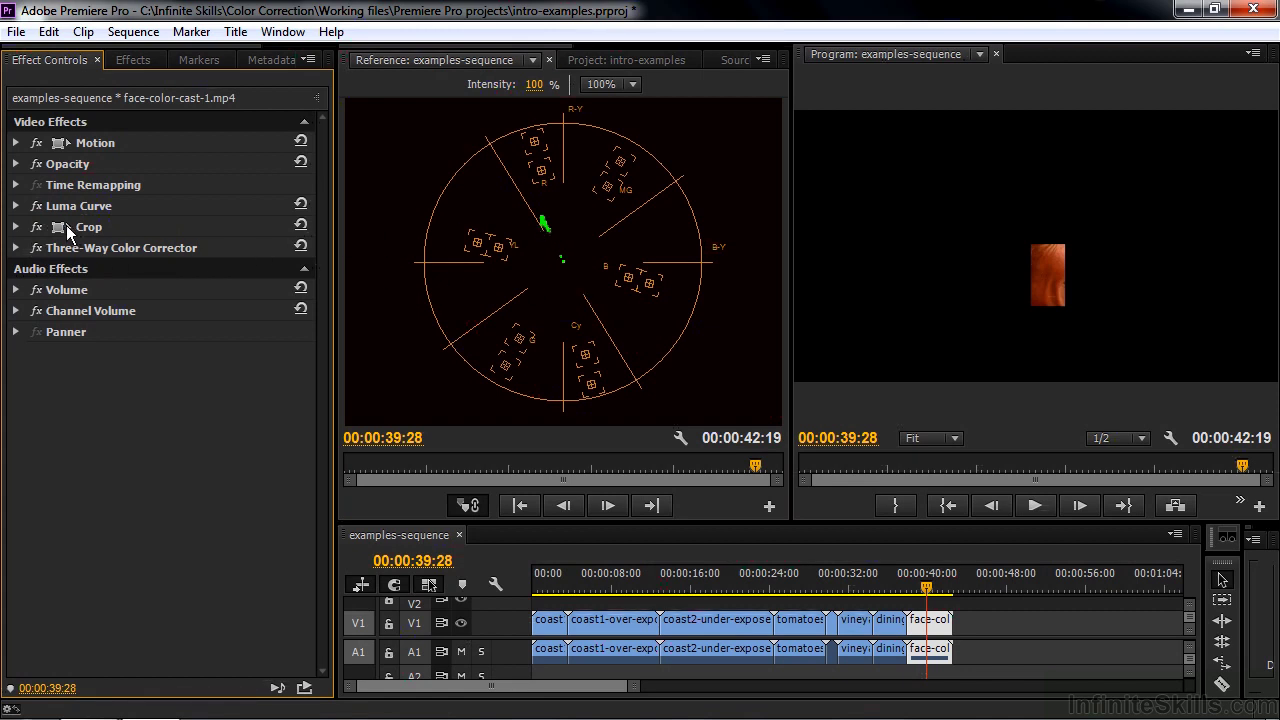
# - Disable the face clip's Crop effect to reveal the full warm-toned portrait
pyautogui.click(37, 228)
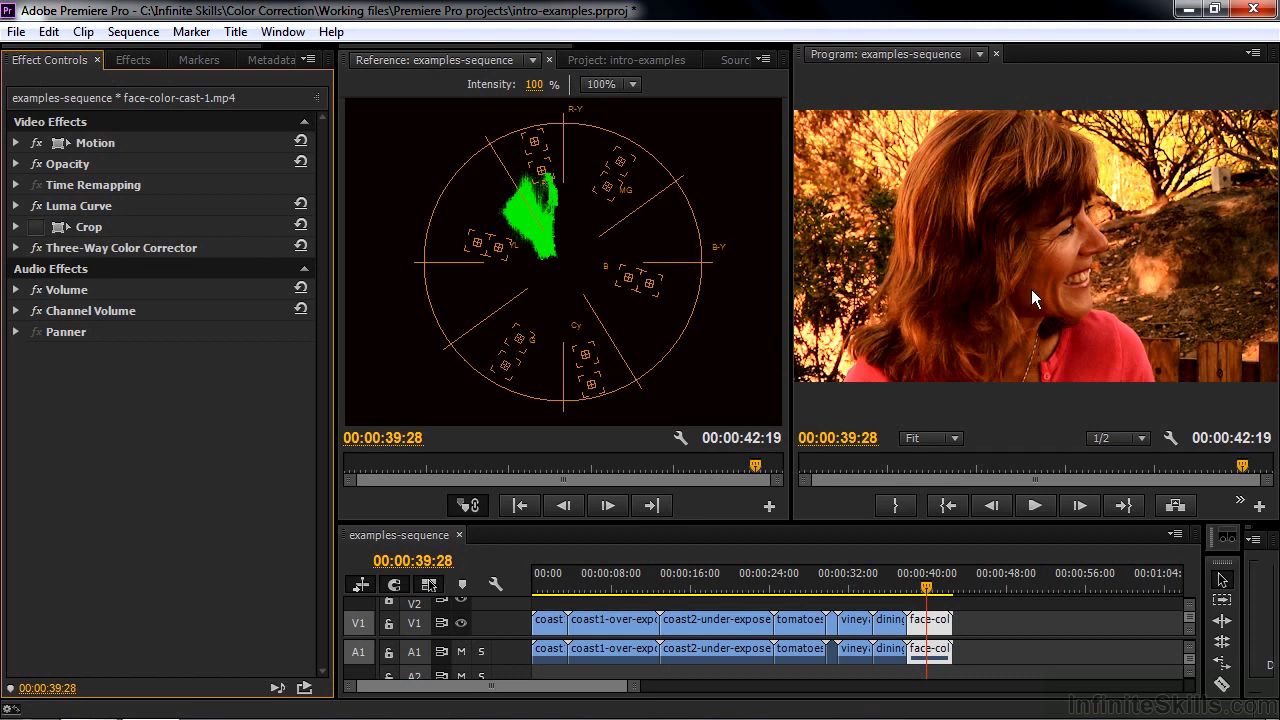